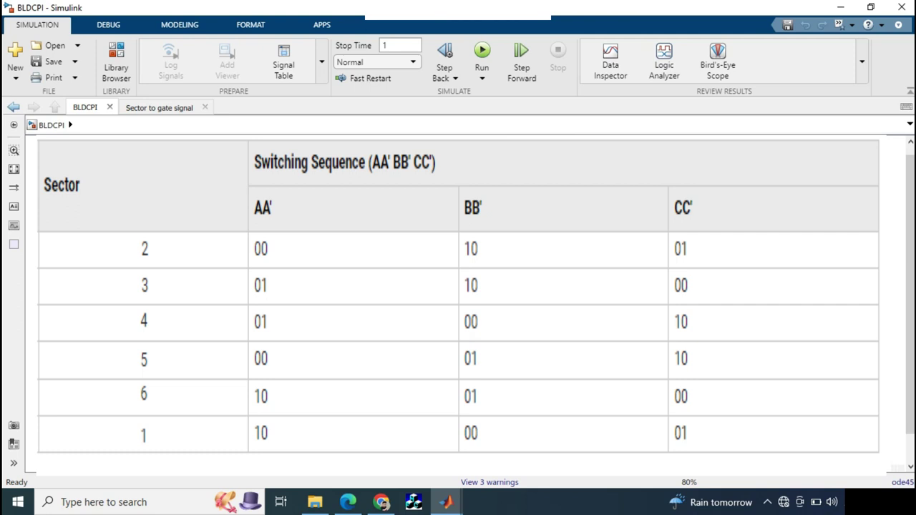
Open the BLDC Model subsystem and look over its current, speed and emf generators
{"action": "scroll", "coordinate": [729, 213], "scroll_direction": "up", "scroll_amount": 3}
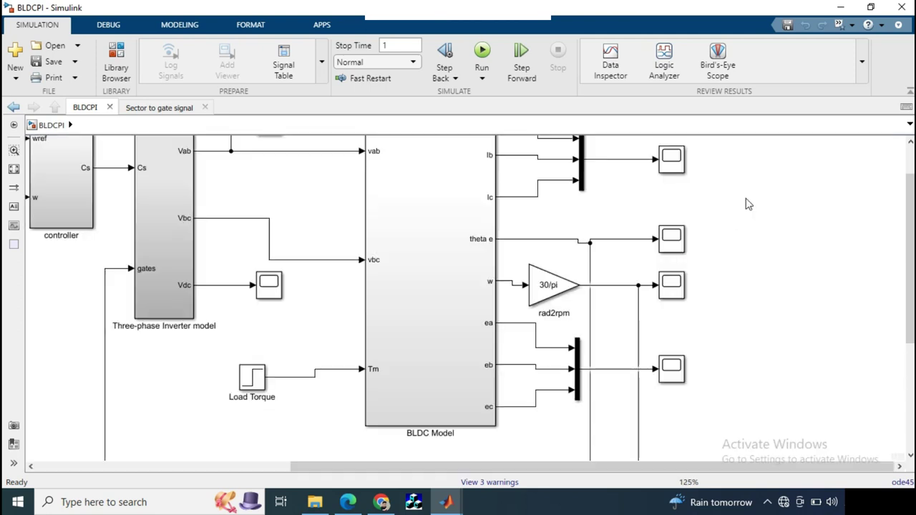
{"action": "scroll", "coordinate": [911, 244], "scroll_direction": "up", "scroll_amount": 2}
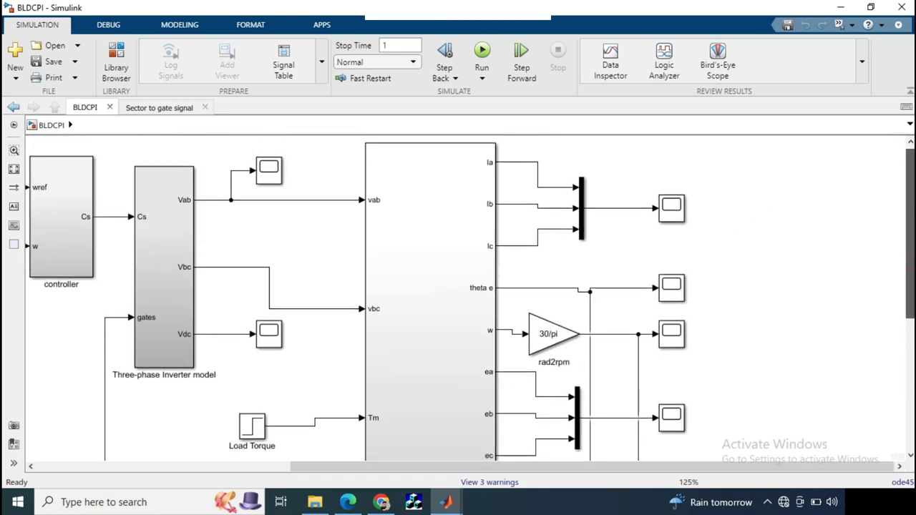
{"action": "scroll", "coordinate": [469, 299], "scroll_direction": "down", "scroll_amount": 1}
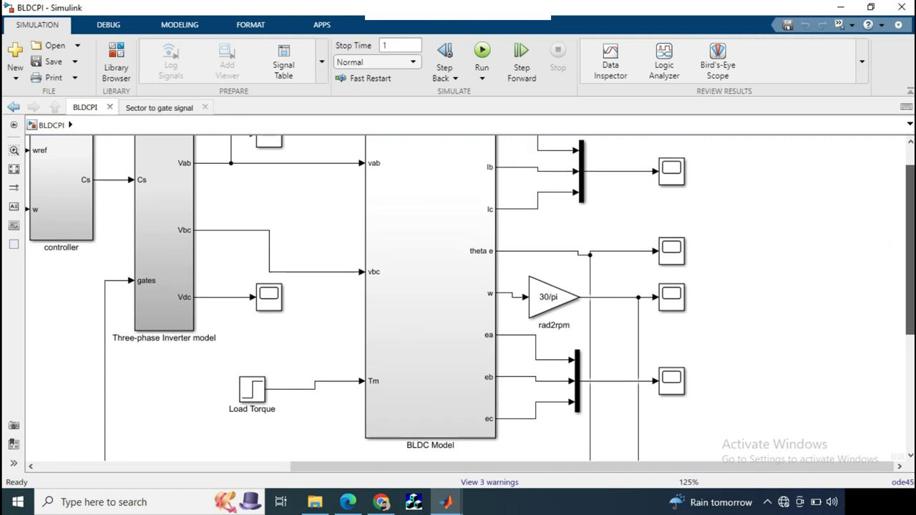
{"action": "scroll", "coordinate": [865, 235], "scroll_direction": "down", "scroll_amount": 1}
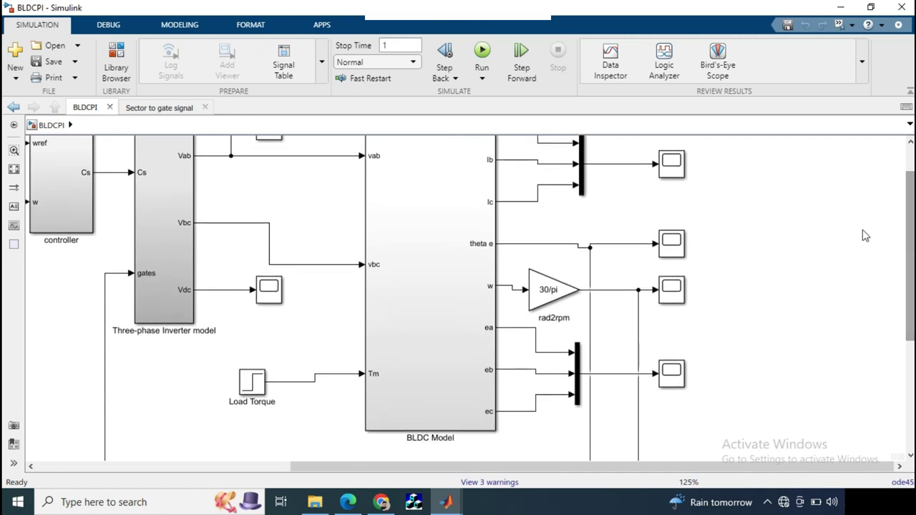
{"action": "double_click", "coordinate": [443, 227]}
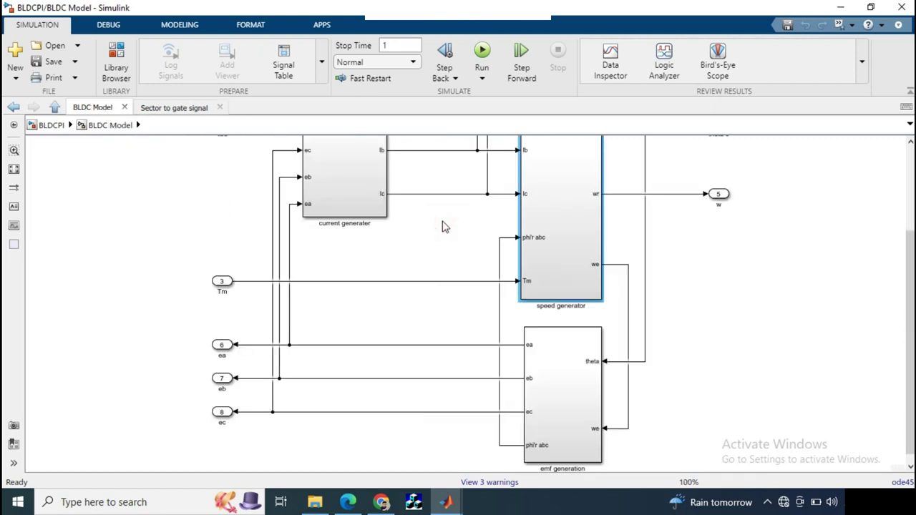
{"action": "left_click_drag", "start_coordinate": [906, 256], "coordinate": [907, 215]}
{"action": "left_click", "coordinate": [855, 229]}
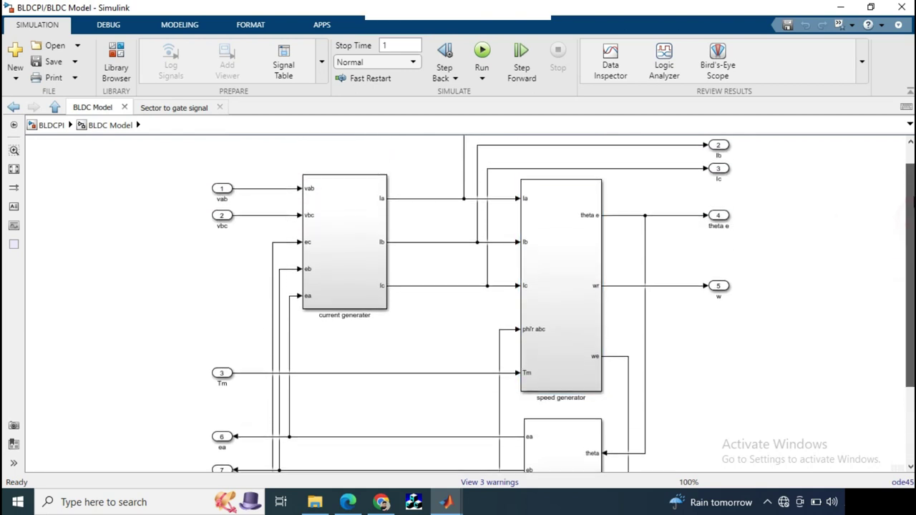
{"action": "scroll", "coordinate": [558, 305], "scroll_direction": "up", "scroll_amount": 1}
{"action": "scroll", "coordinate": [237, 153], "scroll_direction": "down", "scroll_amount": 4}
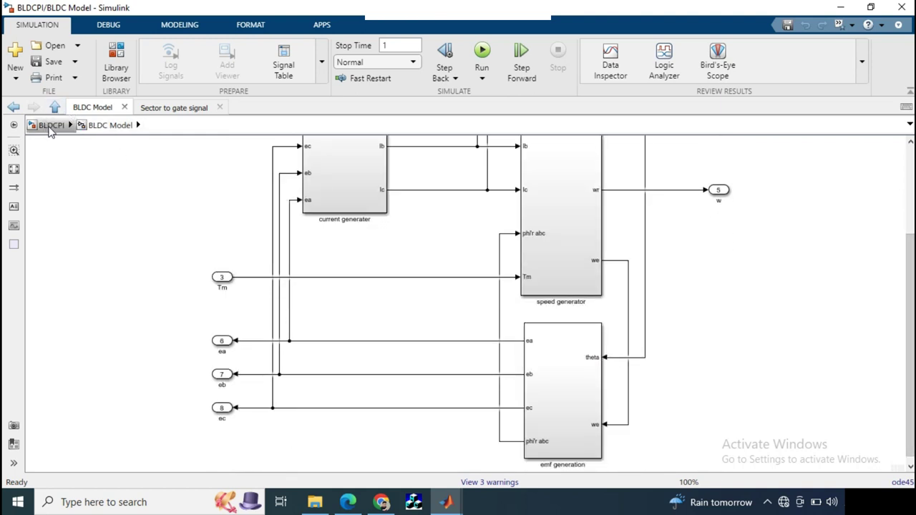
Back in BLDCPI, inspect the theta e signal, the rad2rpm gain and the unnamed sector subsystem
{"action": "left_click", "coordinate": [48, 125]}
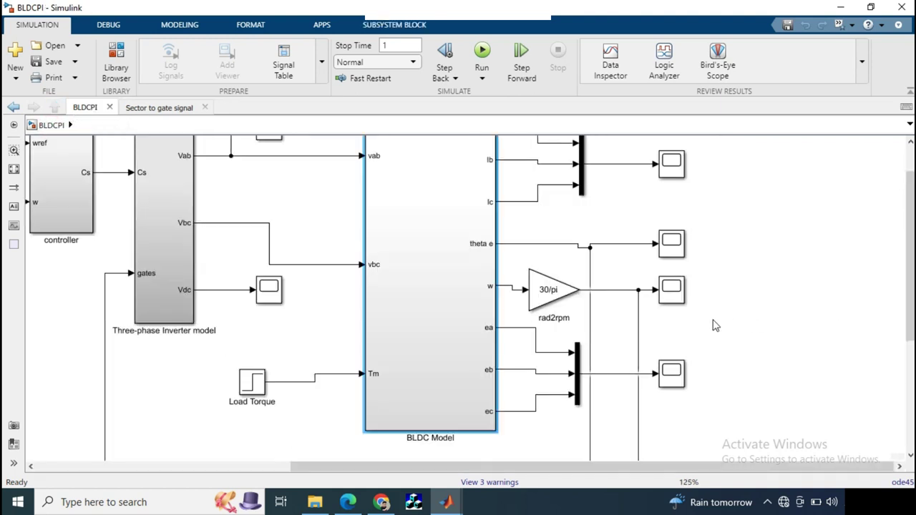
{"action": "left_click", "coordinate": [535, 245]}
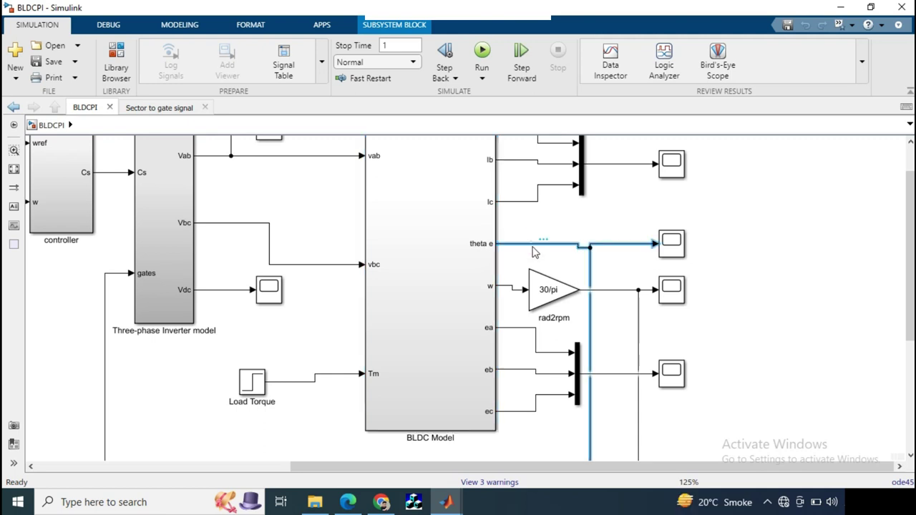
{"action": "left_click", "coordinate": [541, 290]}
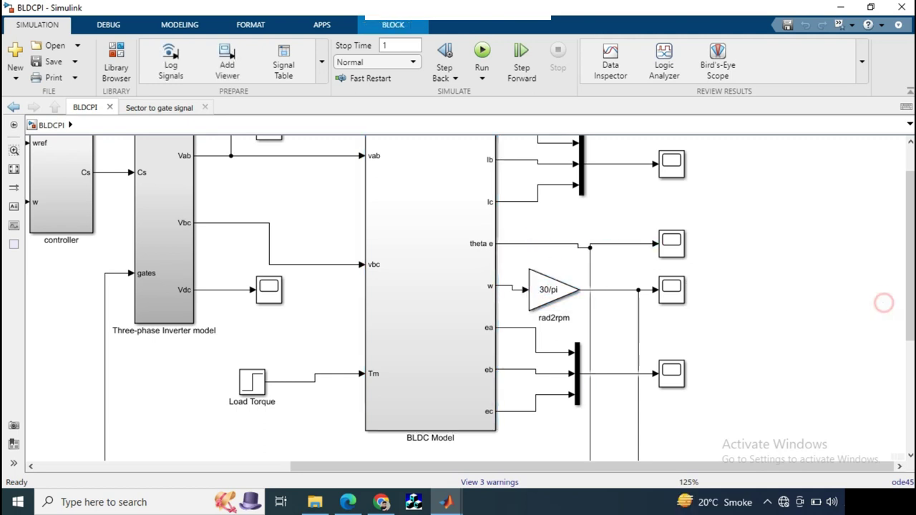
{"action": "mouse_move", "coordinate": [911, 281]}
{"action": "left_mouse_down"}
{"action": "mouse_move", "coordinate": [911, 256]}
{"action": "mouse_move", "coordinate": [910, 286]}
{"action": "left_mouse_up"}
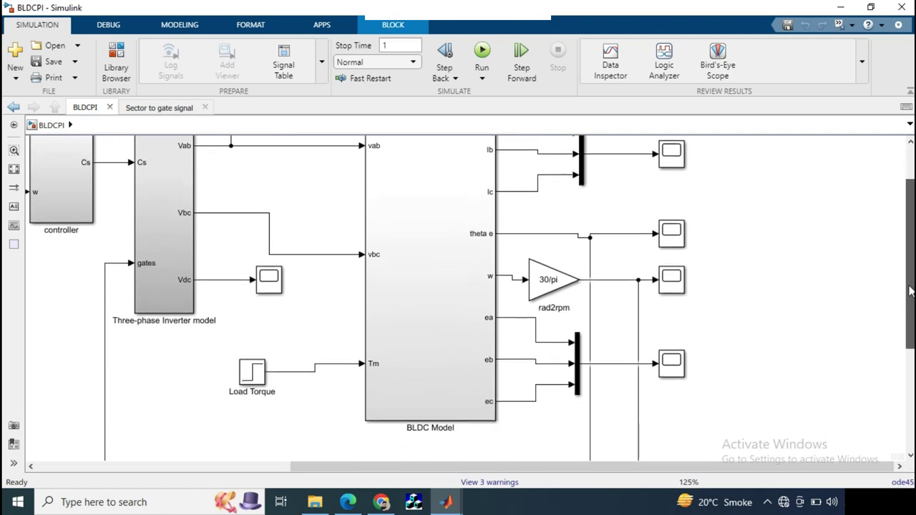
{"action": "left_click", "coordinate": [824, 269]}
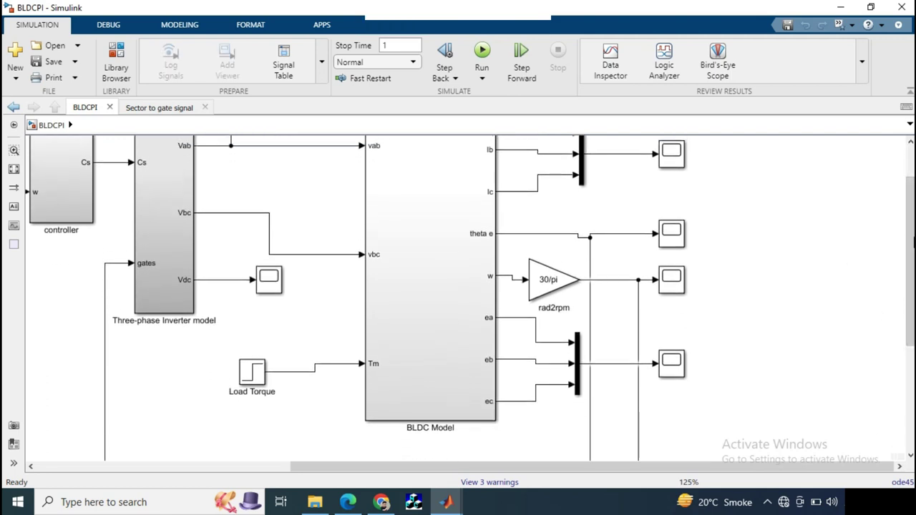
{"action": "scroll", "coordinate": [830, 258], "scroll_direction": "down", "scroll_amount": 1}
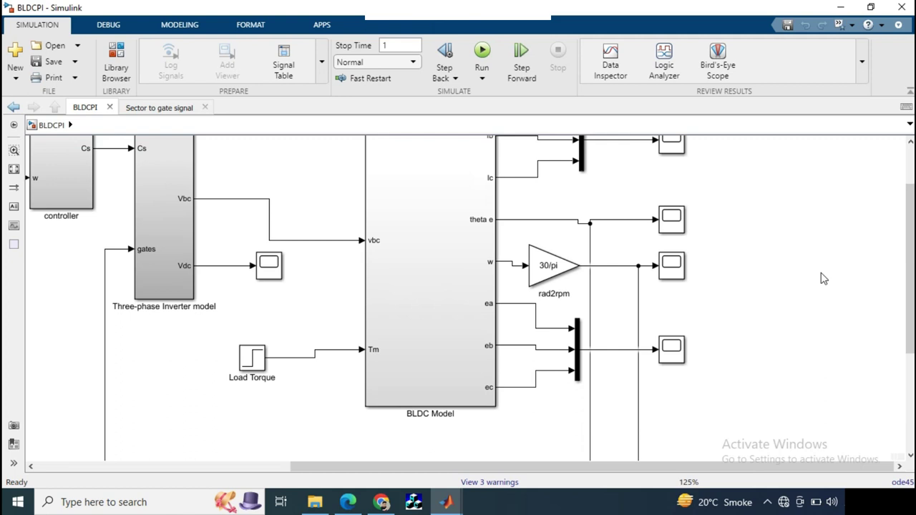
{"action": "scroll", "coordinate": [824, 281], "scroll_direction": "down", "scroll_amount": 1}
{"action": "scroll", "coordinate": [823, 283], "scroll_direction": "down", "scroll_amount": 2}
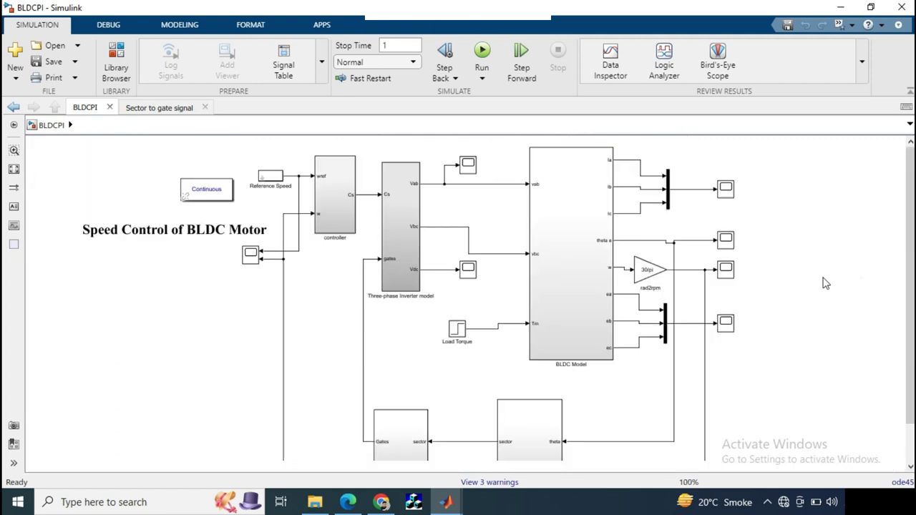
{"action": "scroll", "coordinate": [826, 283], "scroll_direction": "up", "scroll_amount": 2}
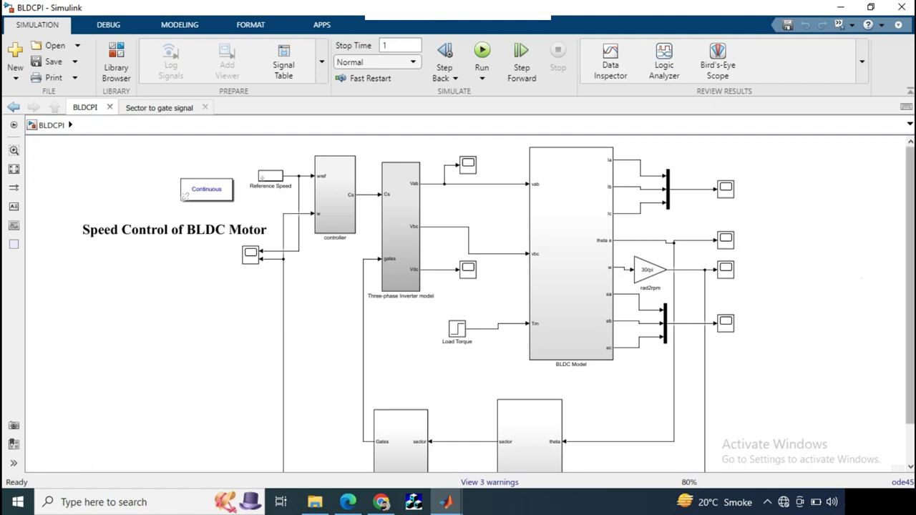
{"action": "left_click_drag", "start_coordinate": [909, 240], "coordinate": [901, 275]}
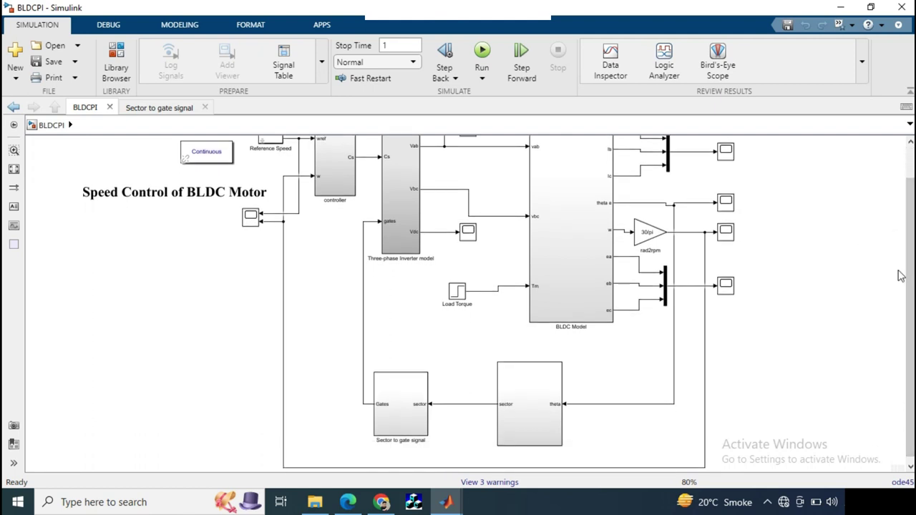
{"action": "left_click", "coordinate": [526, 387]}
Open Subsystem1 and review its Rad to deg block and six 60° comparators giving sectors 1–6
{"action": "double_click", "coordinate": [526, 386]}
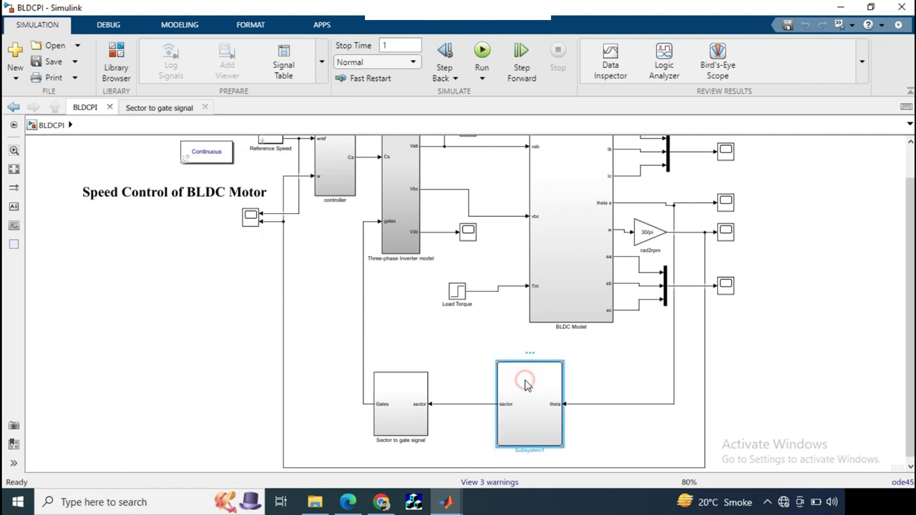
{"action": "left_click", "coordinate": [667, 241]}
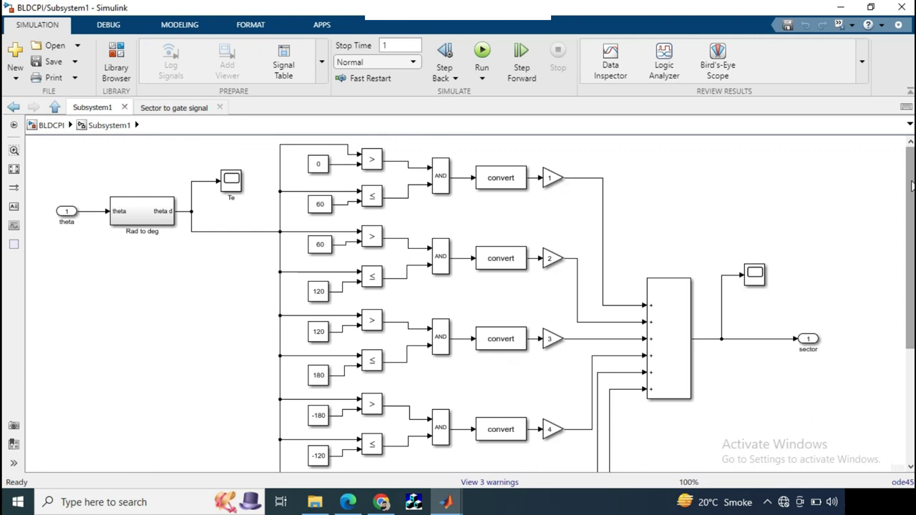
{"action": "left_click", "coordinate": [138, 218]}
{"action": "left_click", "coordinate": [140, 255]}
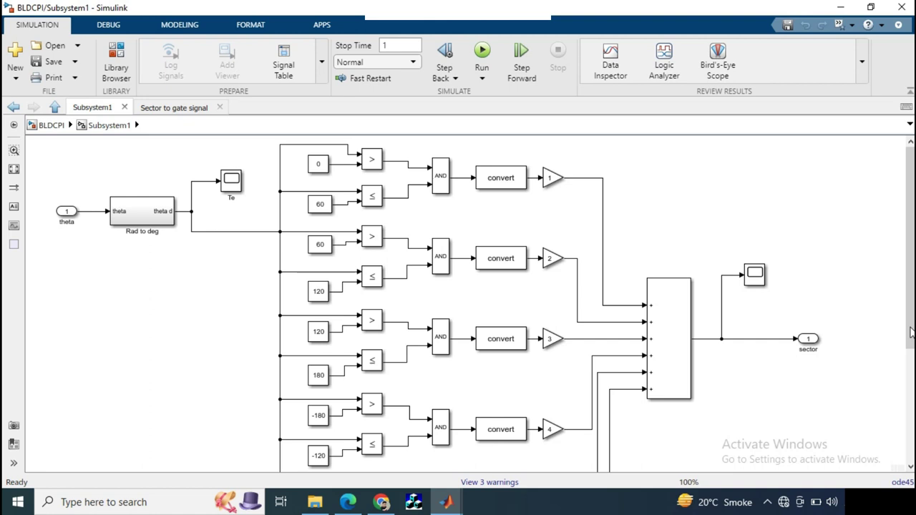
{"action": "mouse_move", "coordinate": [912, 299]}
{"action": "left_mouse_down"}
{"action": "mouse_move", "coordinate": [908, 428]}
{"action": "mouse_move", "coordinate": [911, 283]}
{"action": "left_mouse_up"}
Go back to BLDCPI and open the Sector to gate signal subsystem
{"action": "left_click", "coordinate": [46, 126]}
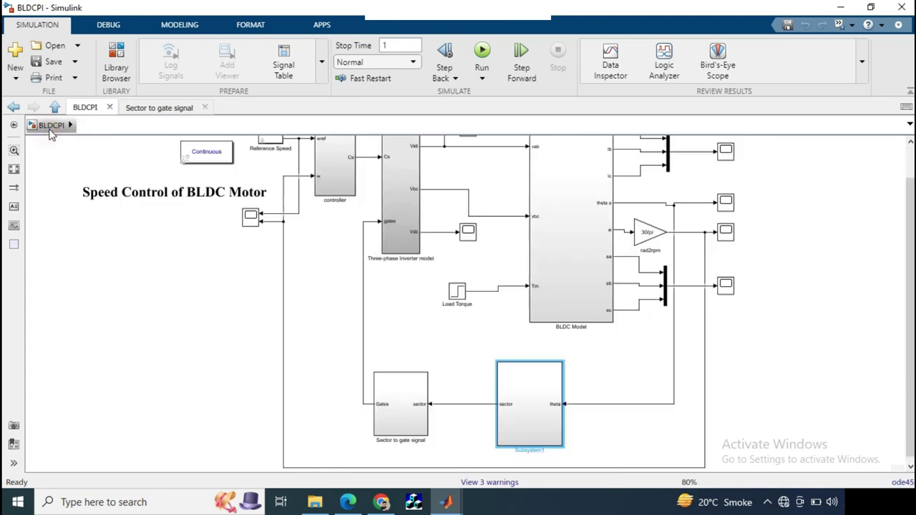
{"action": "left_click", "coordinate": [439, 336]}
{"action": "scroll", "coordinate": [398, 430], "scroll_direction": "up", "scroll_amount": 3}
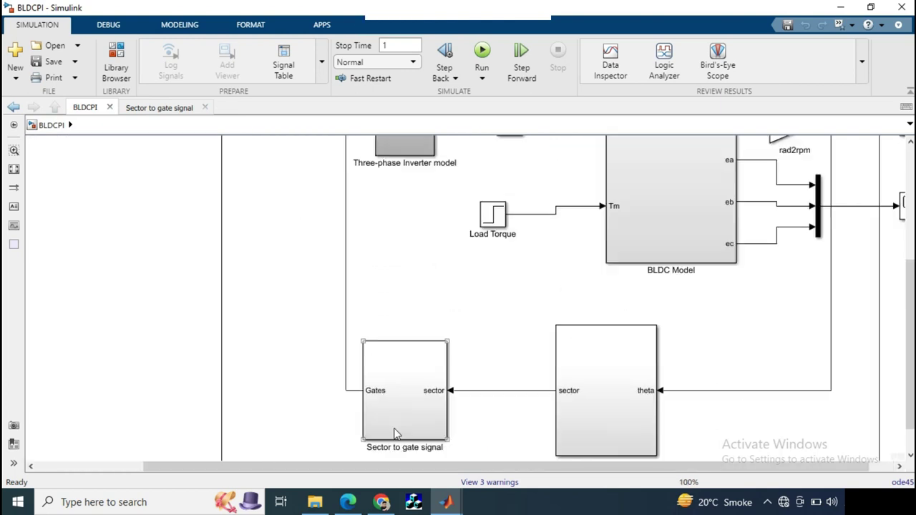
{"action": "double_click", "coordinate": [378, 393]}
{"action": "left_click", "coordinate": [494, 242]}
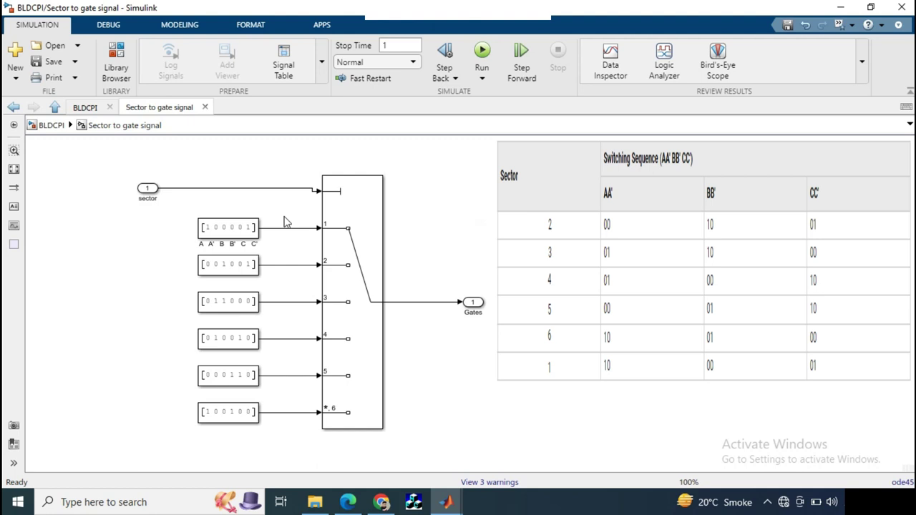
Confirm the [1 0 0 0 0 1] gate-pattern constant and give the Multiport Switch 6 data ports
{"action": "left_click", "coordinate": [240, 228]}
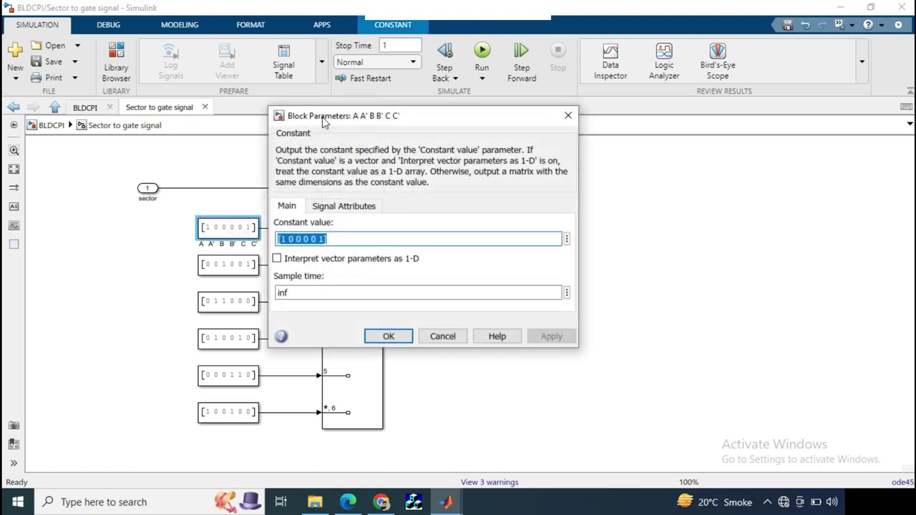
{"action": "left_click", "coordinate": [366, 239]}
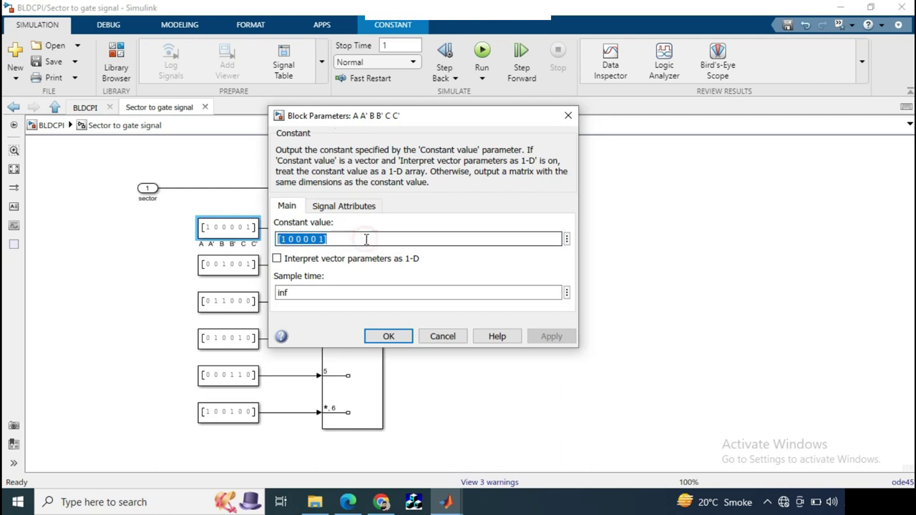
{"action": "left_click", "coordinate": [387, 336]}
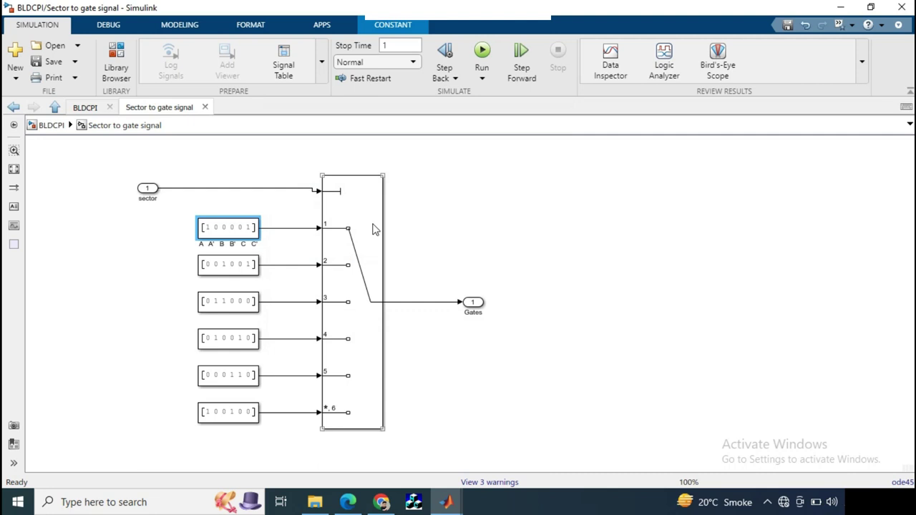
{"action": "double_click", "coordinate": [373, 229]}
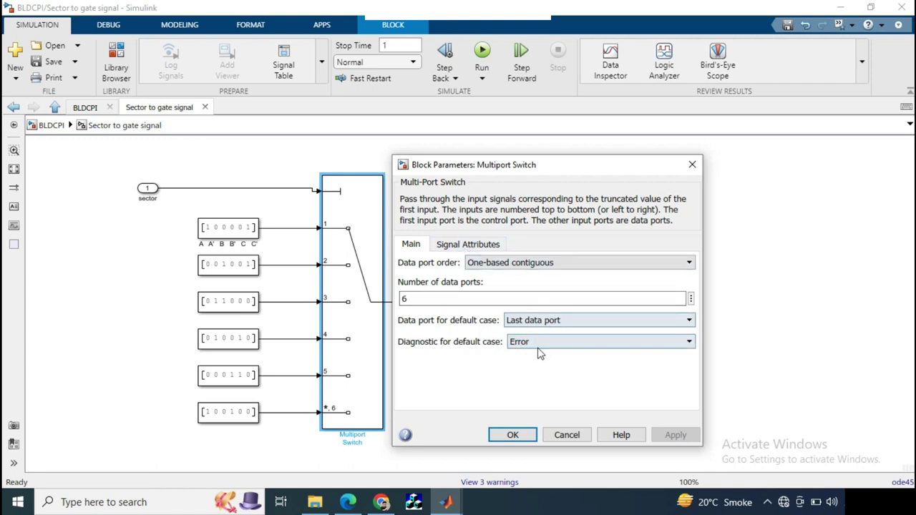
{"action": "left_click", "coordinate": [515, 435]}
Return to the top-level BLDCPI diagram
{"action": "left_click", "coordinate": [477, 391]}
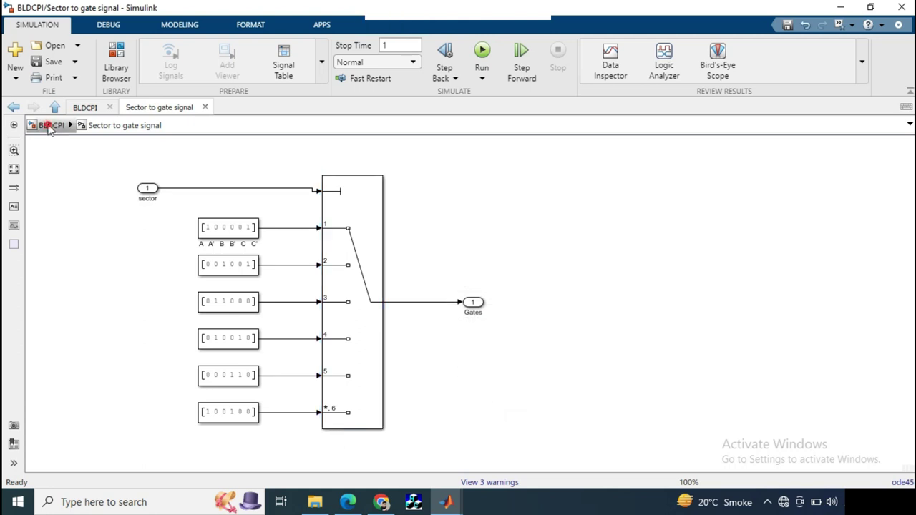
{"action": "left_click", "coordinate": [50, 125]}
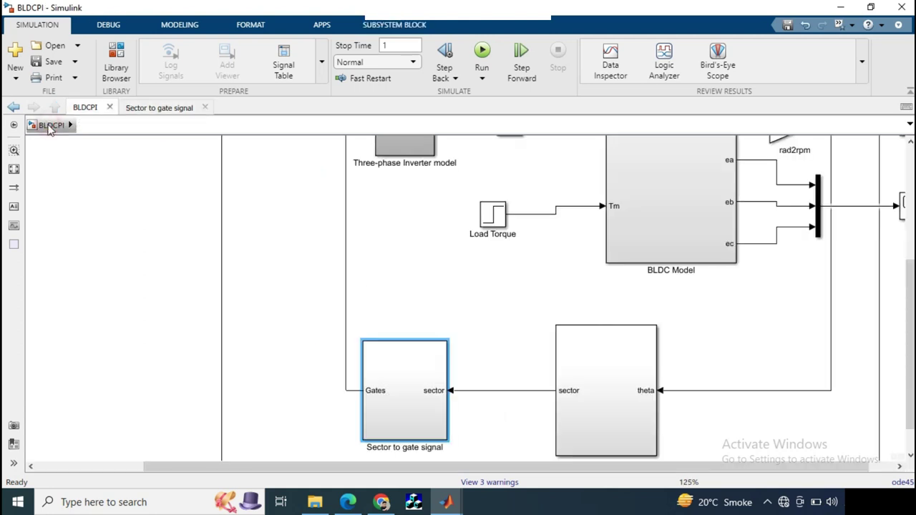
{"action": "left_click", "coordinate": [548, 287]}
{"action": "left_click_drag", "start_coordinate": [911, 286], "coordinate": [912, 184]}
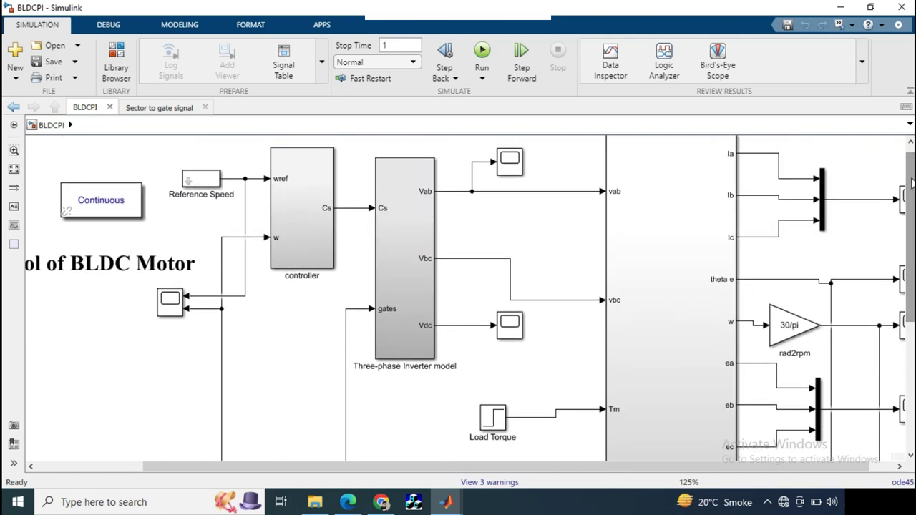
Glance inside the Three-phase Inverter model, then come back and select the Reference Speed block
{"action": "double_click", "coordinate": [401, 256]}
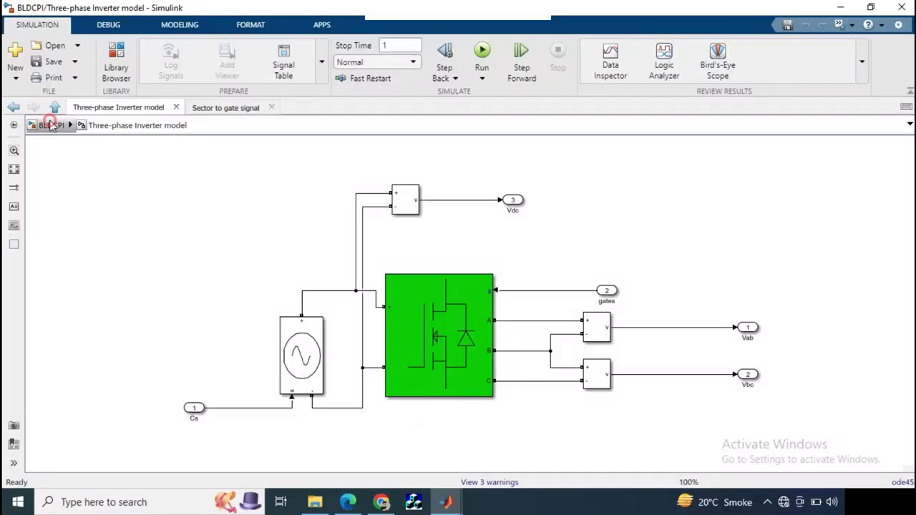
{"action": "left_click", "coordinate": [50, 125]}
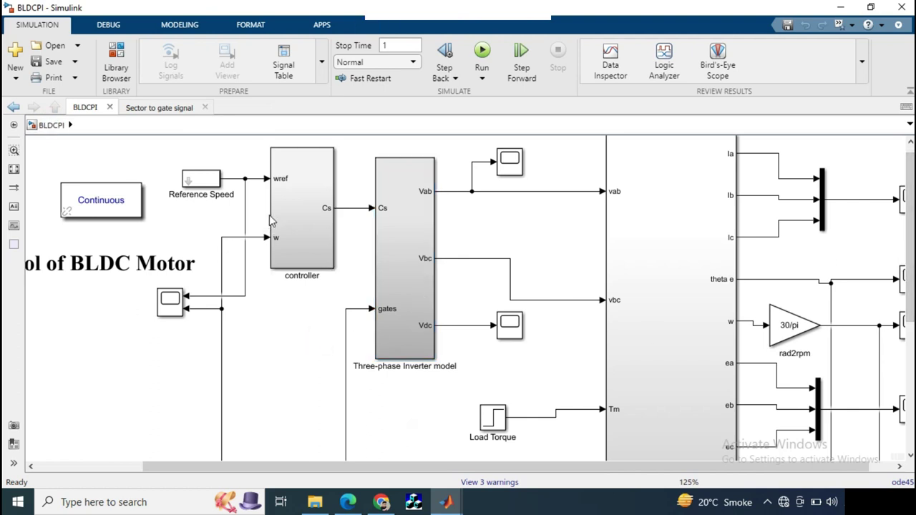
{"action": "left_click", "coordinate": [284, 194]}
{"action": "left_click", "coordinate": [206, 181]}
Set Reference Speed times to [0 0.5] and amplitudes to [1000 2000]
{"action": "double_click", "coordinate": [205, 180]}
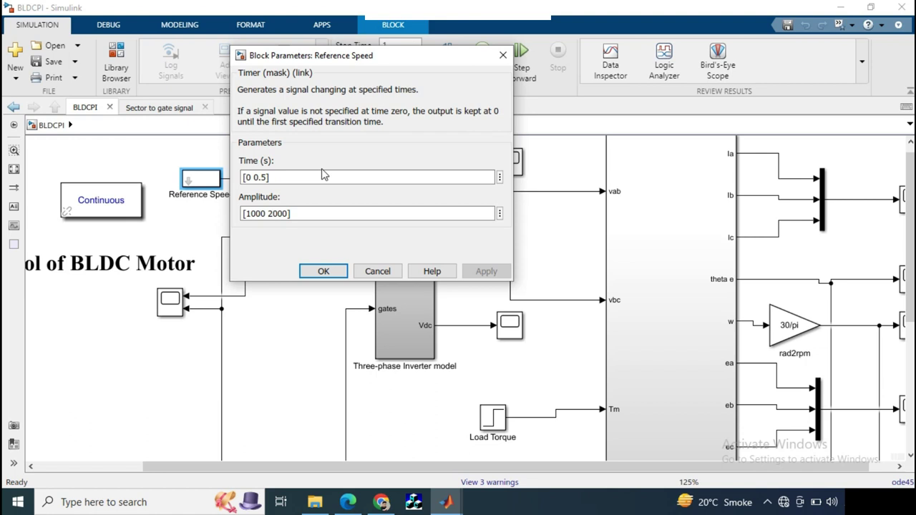
{"action": "left_click", "coordinate": [319, 273]}
Inspect the controller's PI loop with Kp gain 0.1 and Ki gain 50
{"action": "double_click", "coordinate": [296, 207]}
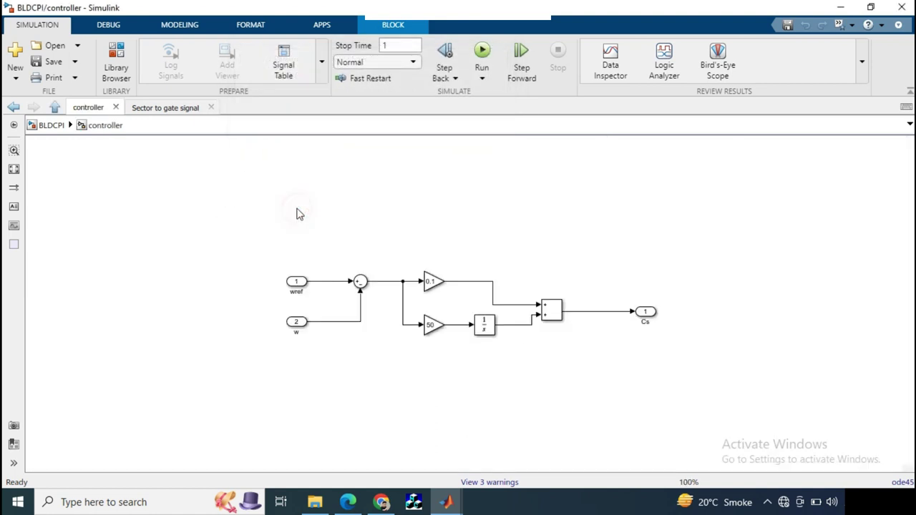
{"action": "scroll", "coordinate": [371, 361], "scroll_direction": "up", "scroll_amount": 2}
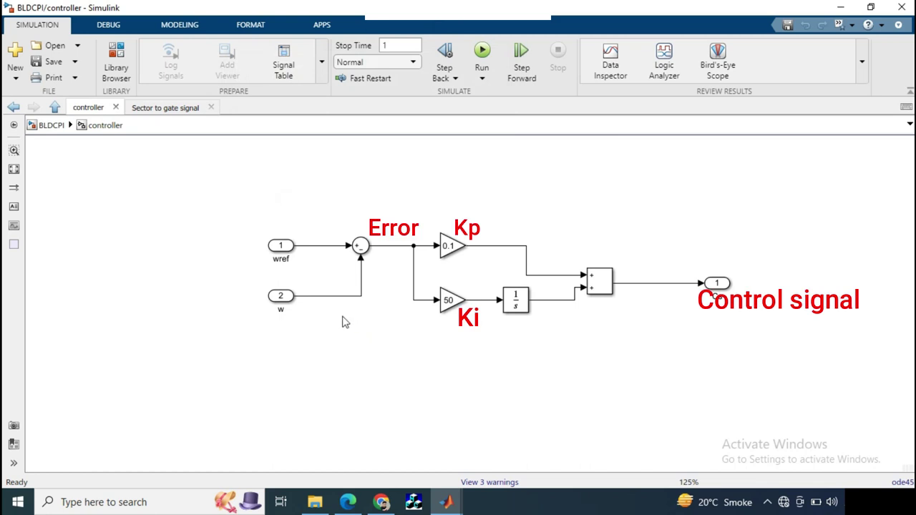
{"action": "left_click", "coordinate": [453, 307]}
{"action": "left_click", "coordinate": [461, 248]}
{"action": "left_click", "coordinate": [732, 314]}
Go up to BLDCPI and open the Three-phase Inverter model subsystem
{"action": "key", "text": "Escape"}
{"action": "left_click", "coordinate": [411, 224]}
{"action": "double_click", "coordinate": [411, 223]}
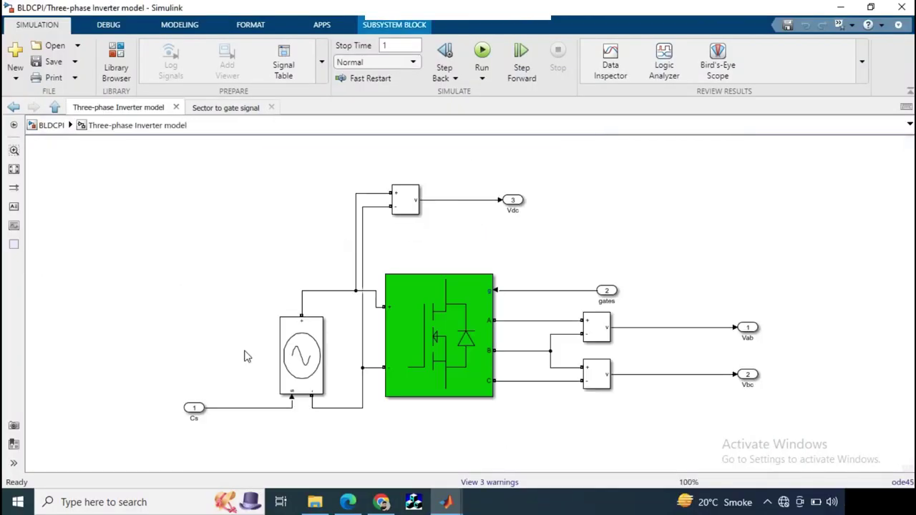
Set Controlled Voltage Source1 to a 500 V DC source
{"action": "left_click", "coordinate": [195, 410]}
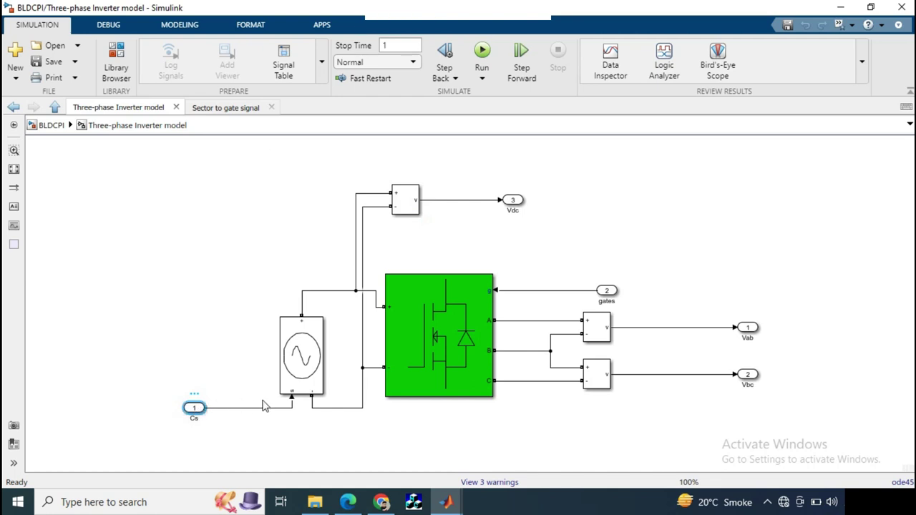
{"action": "left_click", "coordinate": [302, 386]}
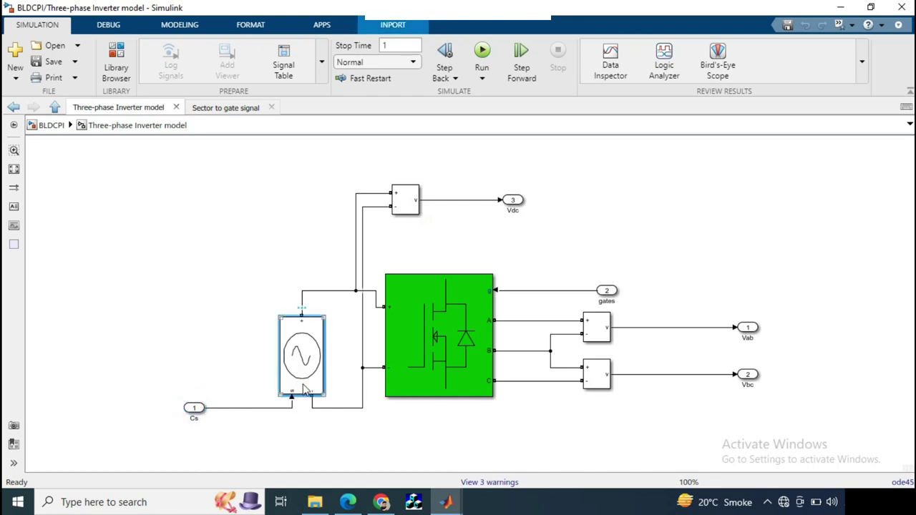
{"action": "left_click", "coordinate": [302, 374]}
{"action": "double_click", "coordinate": [303, 379]}
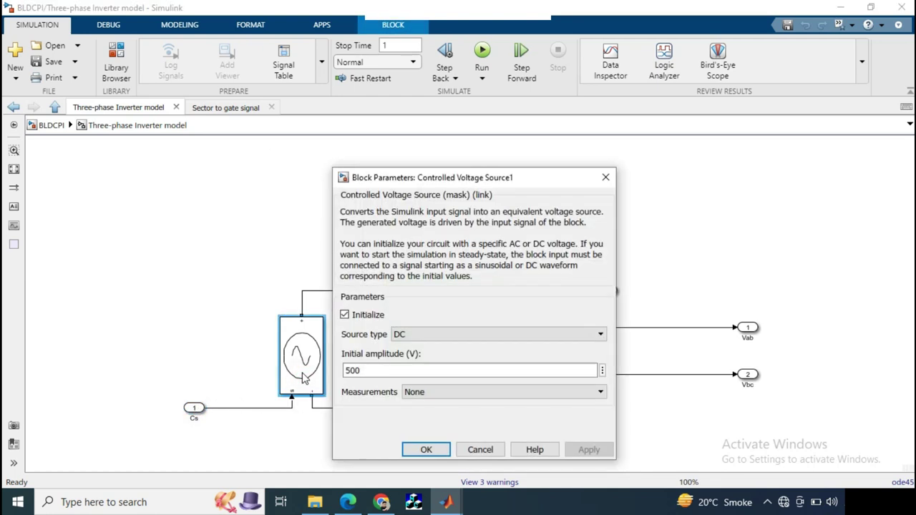
{"action": "left_click", "coordinate": [426, 450]}
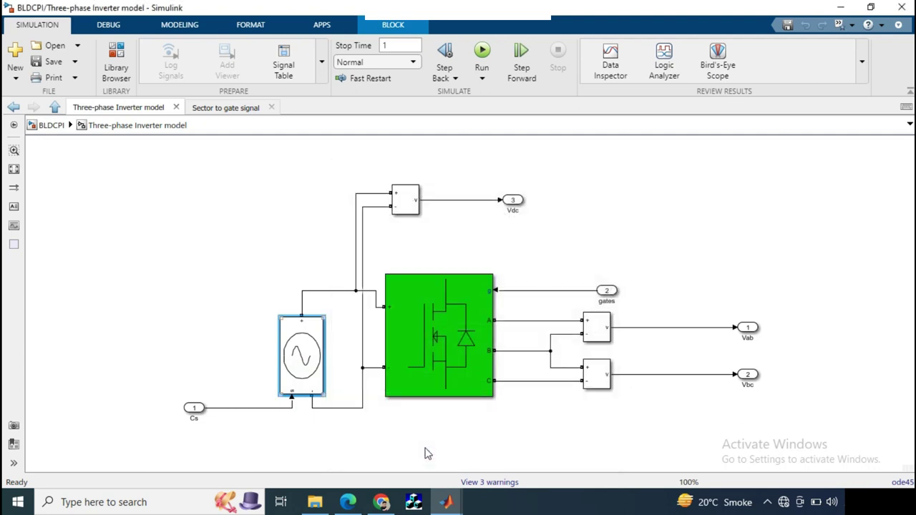
Set the Universal Bridge to 3 arms using MOSFET / Diodes devices
{"action": "left_click", "coordinate": [426, 290]}
{"action": "double_click", "coordinate": [451, 326]}
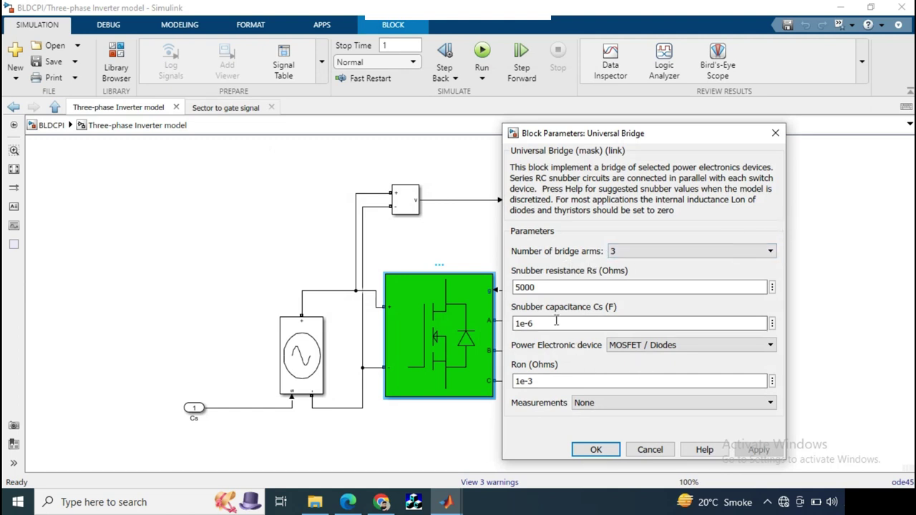
{"action": "left_click", "coordinate": [633, 345]}
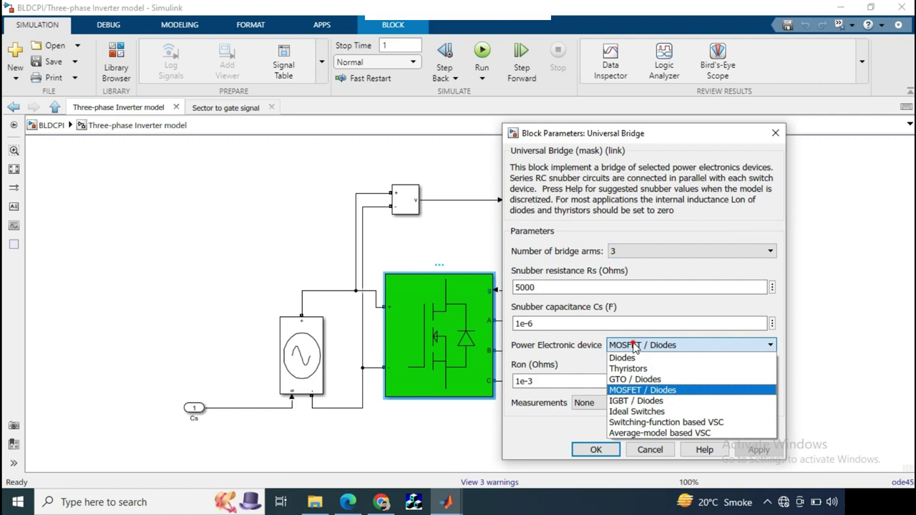
{"action": "left_click", "coordinate": [634, 347]}
{"action": "left_click", "coordinate": [595, 450]}
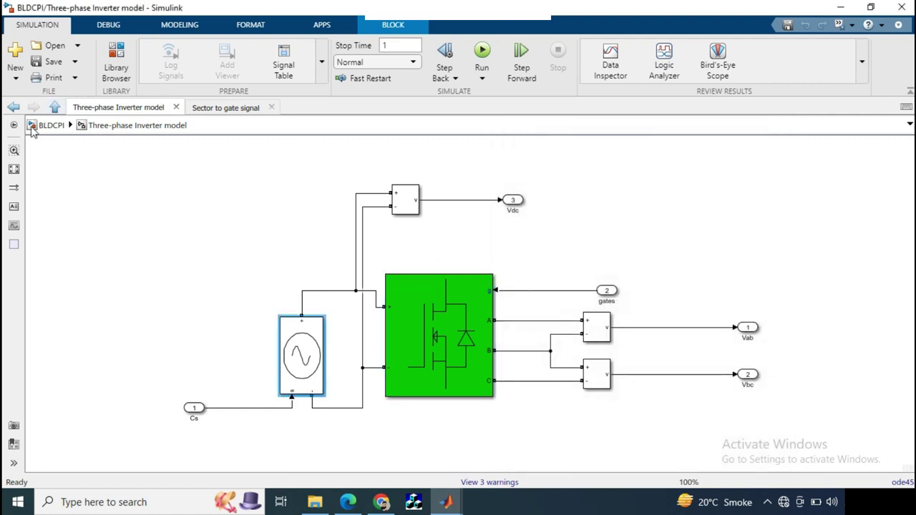
Back in BLDCPI, confirm the Load Torque step from 0 to 2 at 0.2 s
{"action": "left_click", "coordinate": [692, 328]}
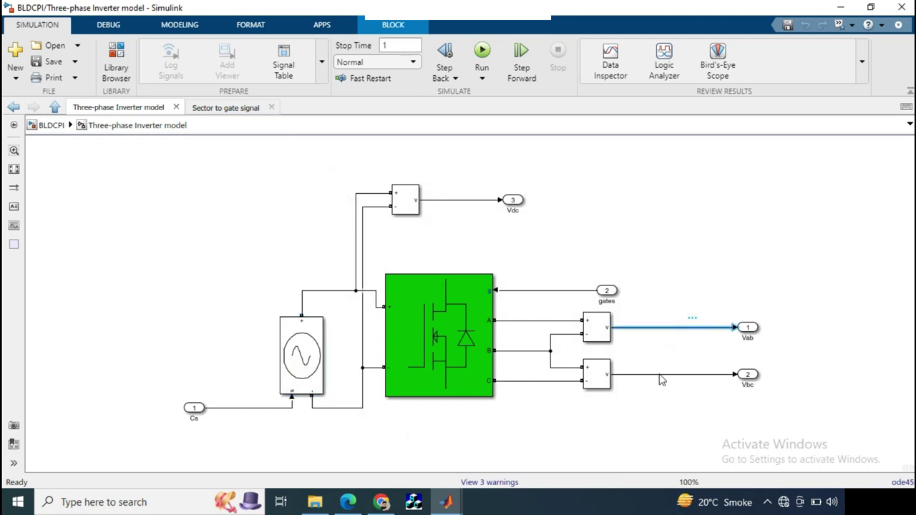
{"action": "left_click", "coordinate": [46, 126]}
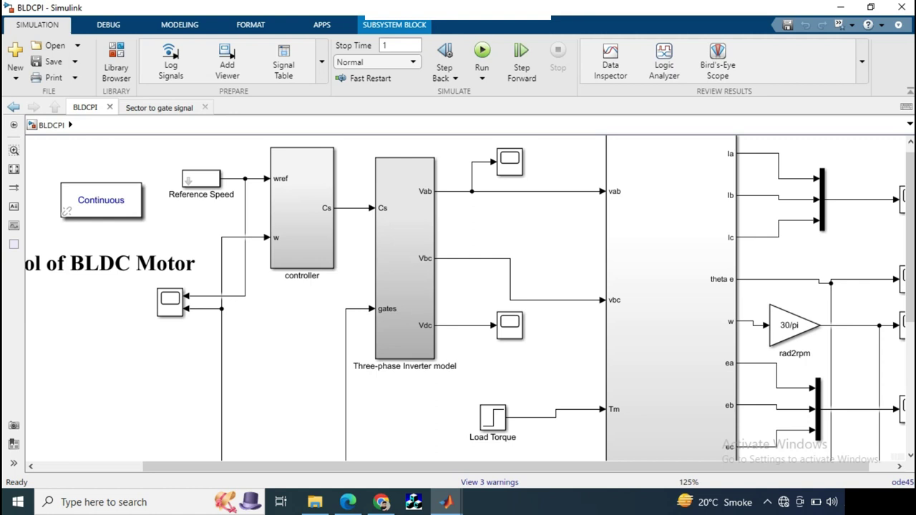
{"action": "scroll", "coordinate": [628, 361], "scroll_direction": "down", "scroll_amount": 3}
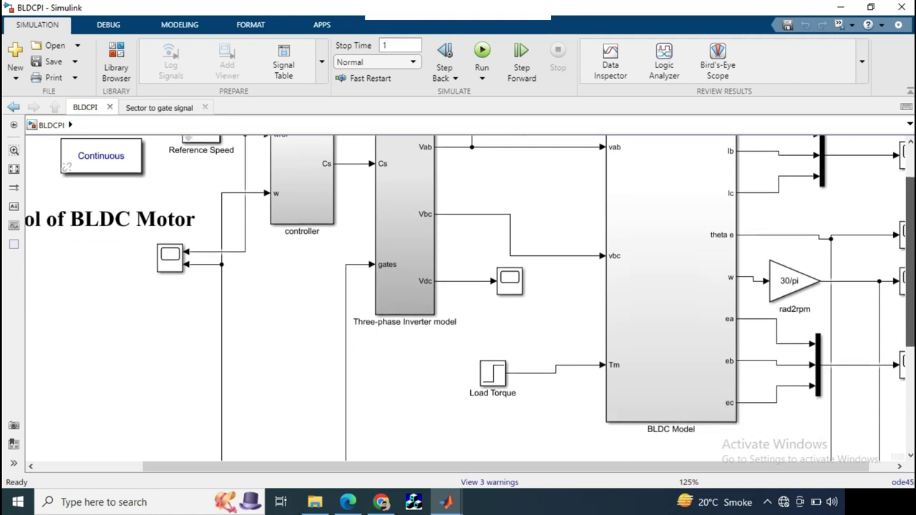
{"action": "double_click", "coordinate": [494, 364]}
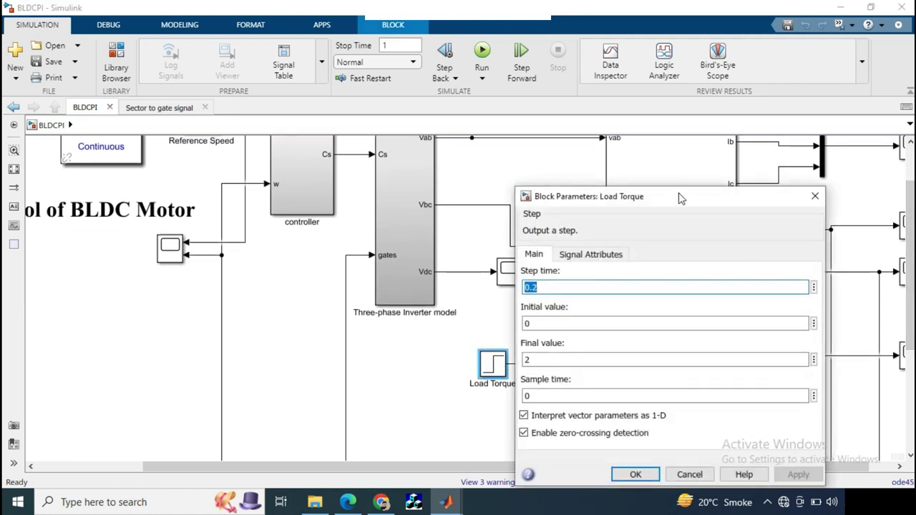
{"action": "left_click_drag", "start_coordinate": [688, 198], "coordinate": [697, 118]}
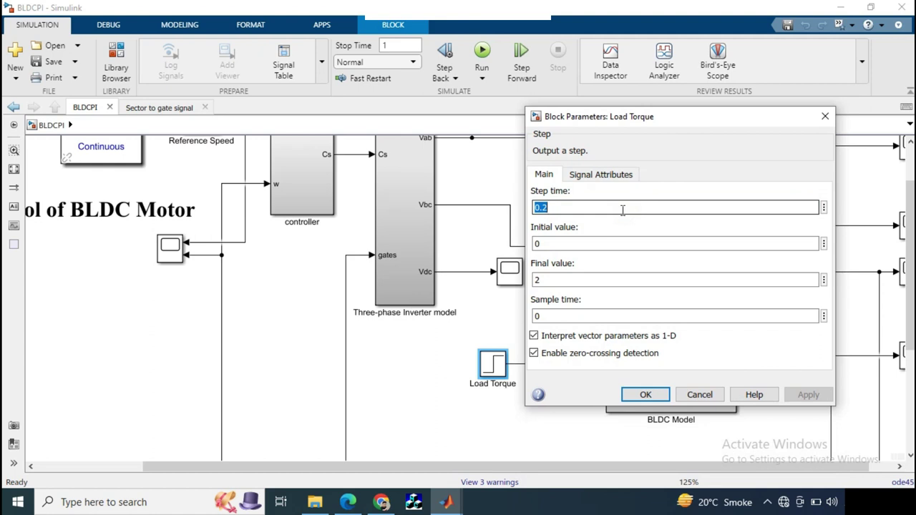
{"action": "left_click", "coordinate": [646, 394]}
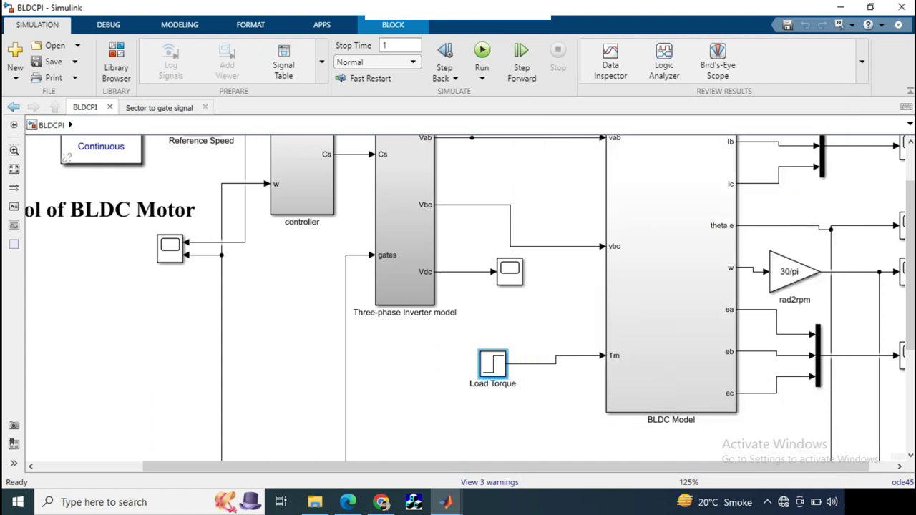
{"action": "left_click_drag", "start_coordinate": [906, 234], "coordinate": [905, 199]}
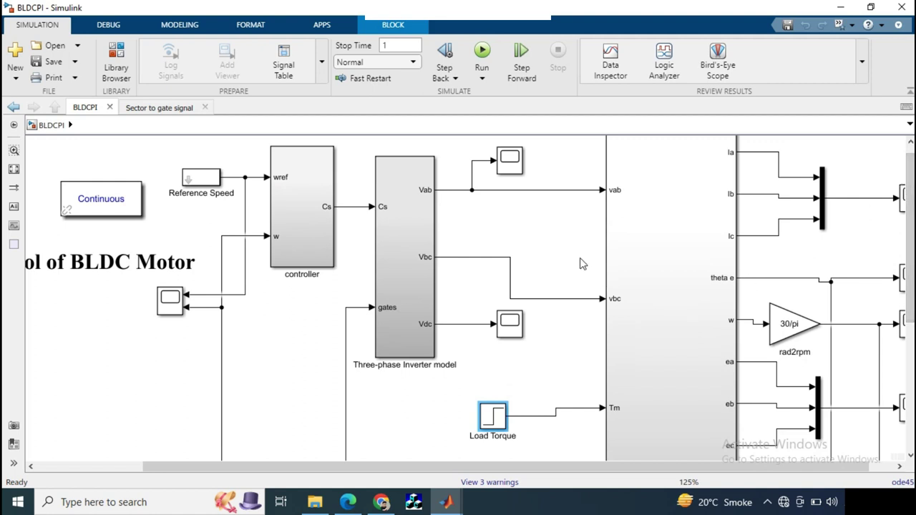
Run the BLDC model simulation, then select the speed scope next to the controller
{"action": "scroll", "coordinate": [582, 263], "scroll_direction": "down", "scroll_amount": 3}
{"action": "scroll", "coordinate": [582, 263], "scroll_direction": "down", "scroll_amount": 1}
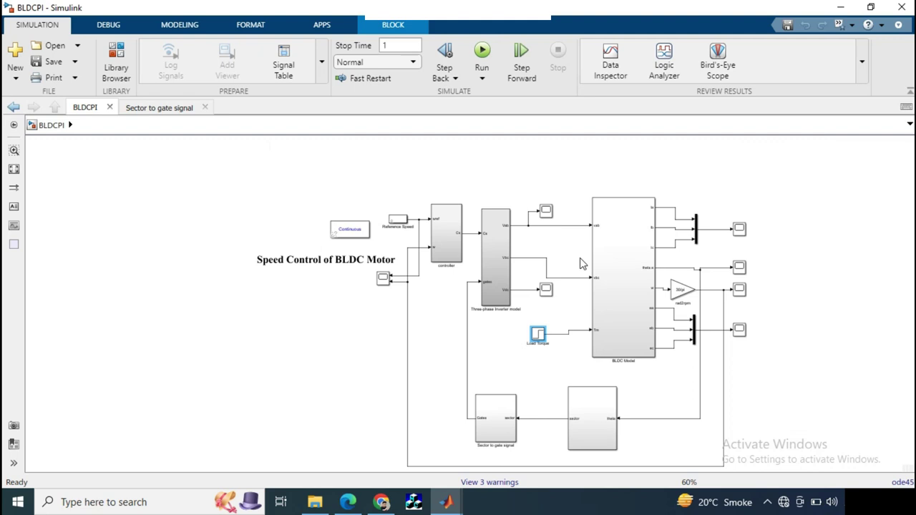
{"action": "left_click", "coordinate": [482, 175]}
{"action": "left_click", "coordinate": [484, 53]}
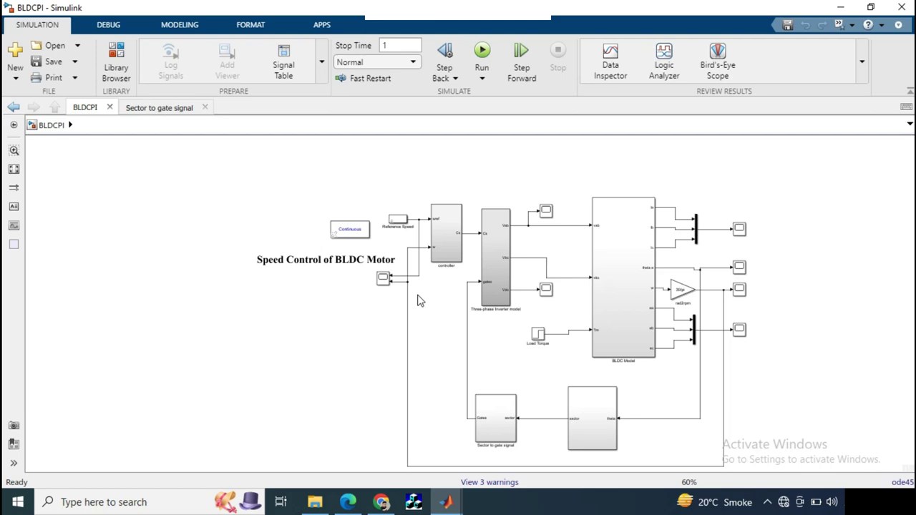
{"action": "scroll", "coordinate": [420, 300], "scroll_direction": "up", "scroll_amount": 3}
{"action": "left_click", "coordinate": [359, 266]}
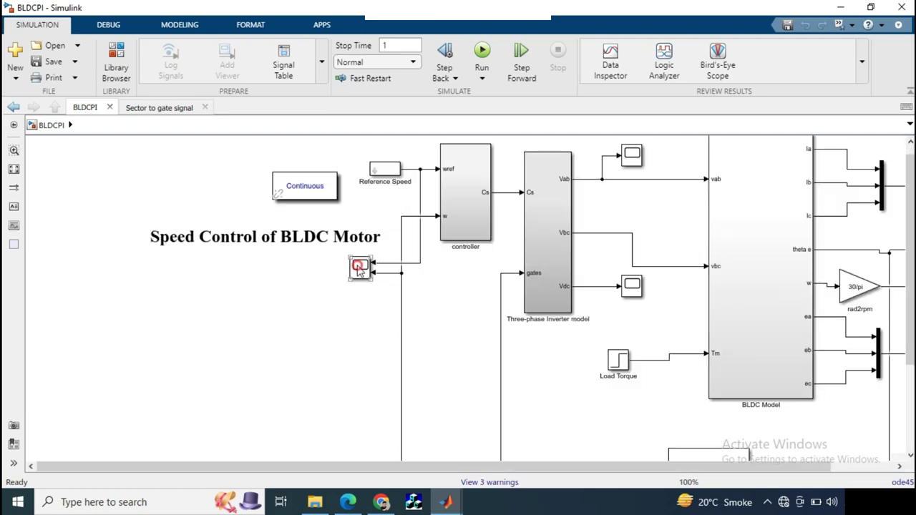
{"action": "double_click", "coordinate": [359, 267]}
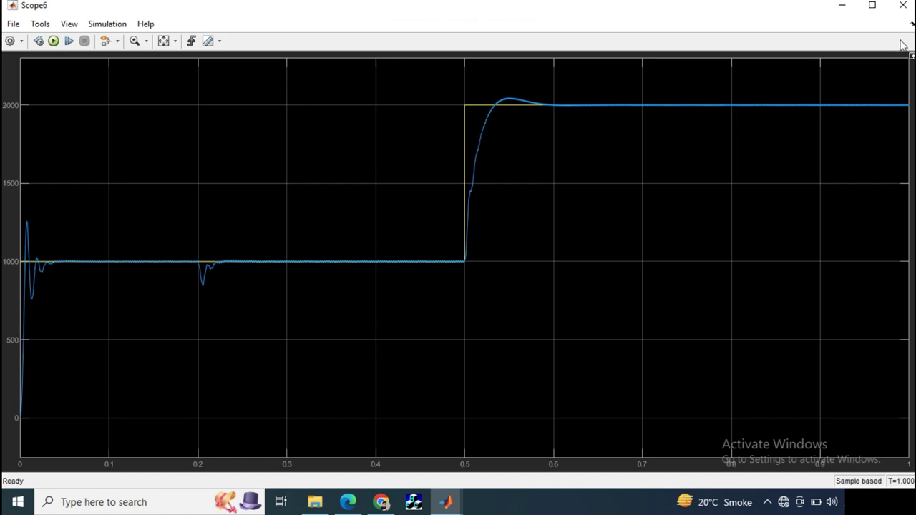
{"action": "left_click", "coordinate": [904, 5]}
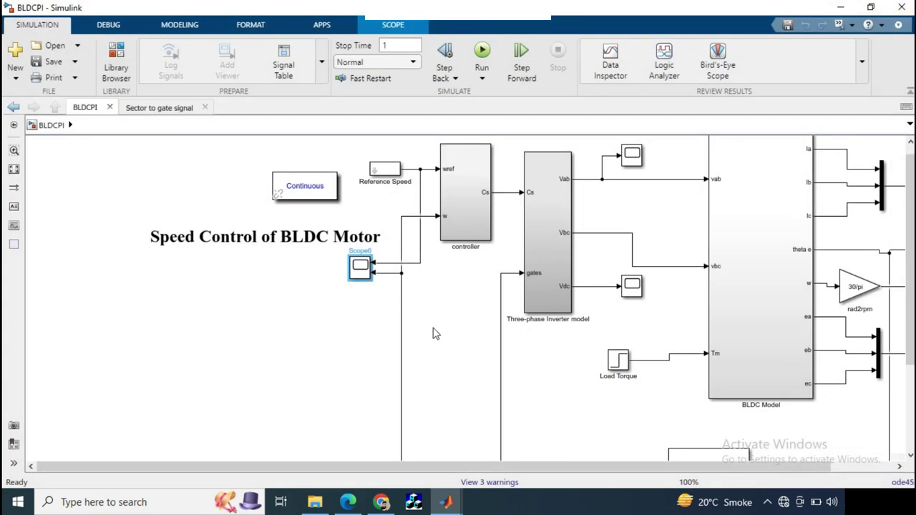
Zoom the back-EMF scope into 0.25–0.35 s, rescale to the full 0–1 s run, then close it
{"action": "left_click_drag", "start_coordinate": [599, 469], "coordinate": [706, 470]}
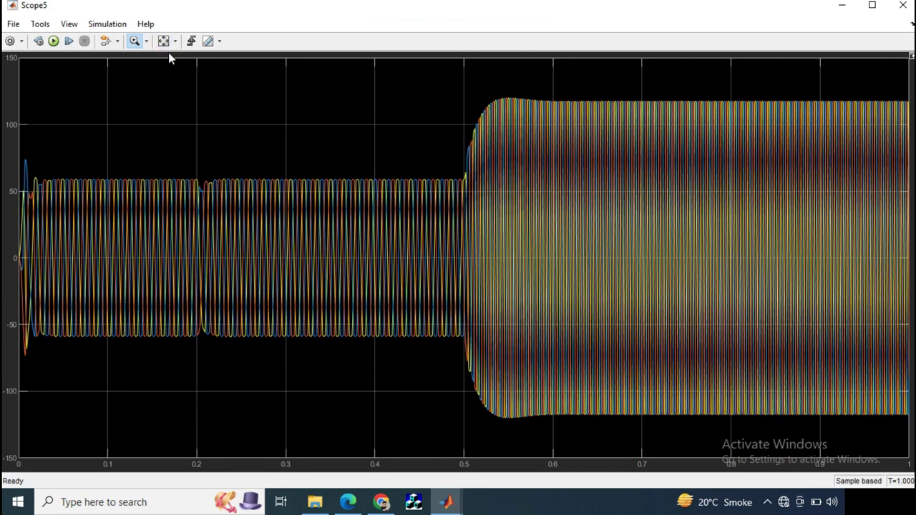
{"action": "left_click", "coordinate": [136, 41]}
{"action": "left_click", "coordinate": [242, 135]}
{"action": "left_click_drag", "start_coordinate": [274, 250], "coordinate": [331, 390]}
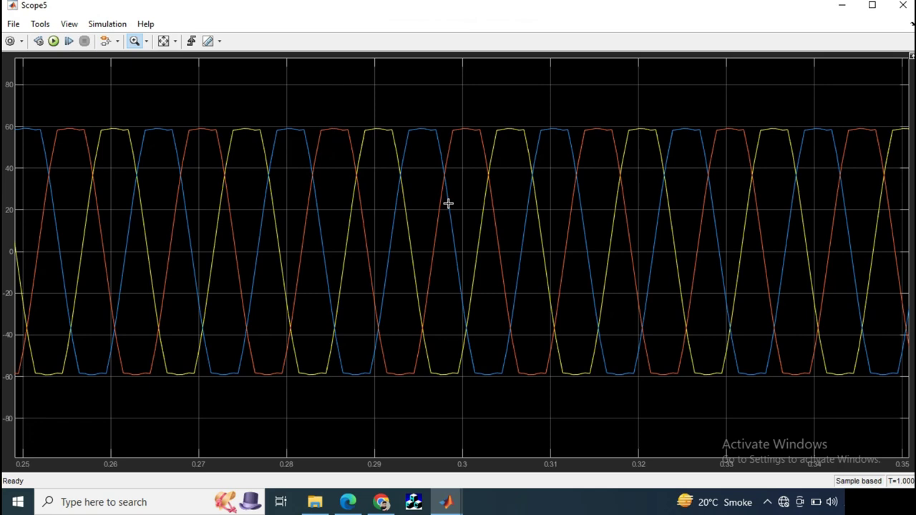
{"action": "left_click", "coordinate": [165, 41]}
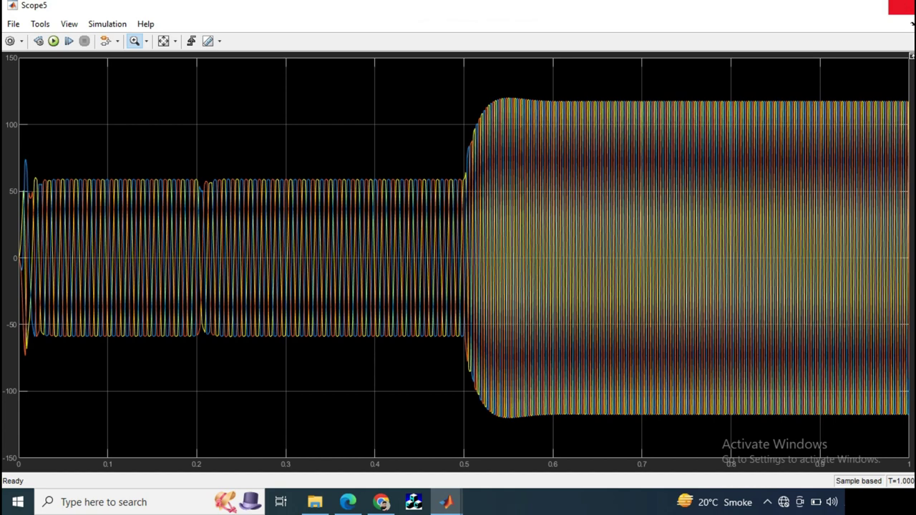
{"action": "left_click", "coordinate": [903, 8]}
{"action": "double_click", "coordinate": [884, 192]}
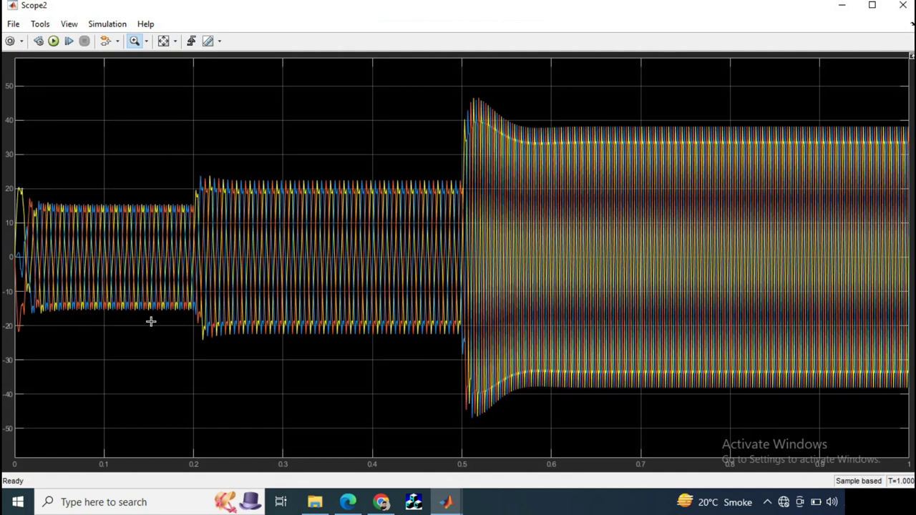
{"action": "left_click_drag", "start_coordinate": [193, 154], "coordinate": [293, 375]}
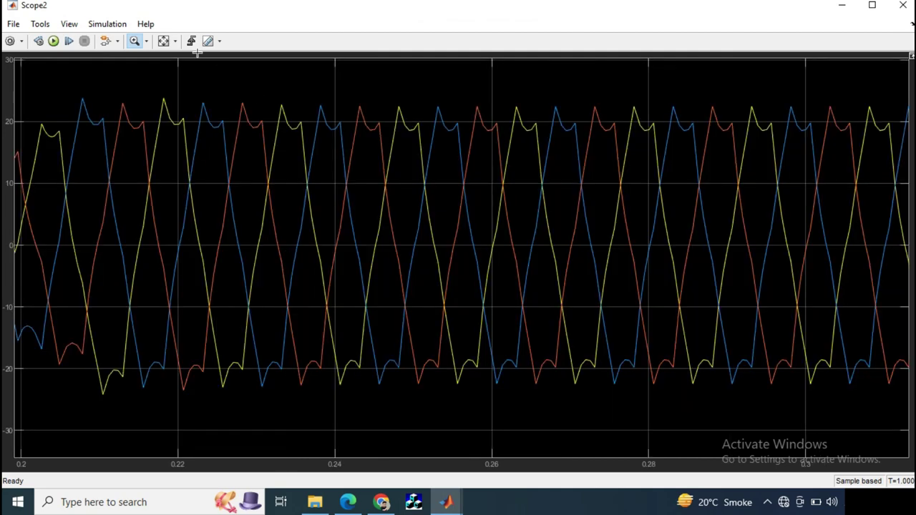
{"action": "left_click", "coordinate": [164, 42]}
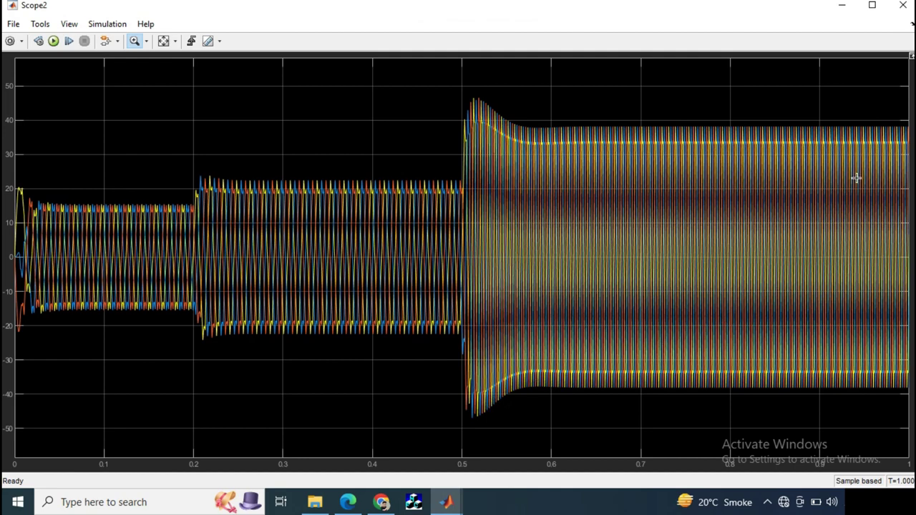
{"action": "left_click", "coordinate": [903, 5]}
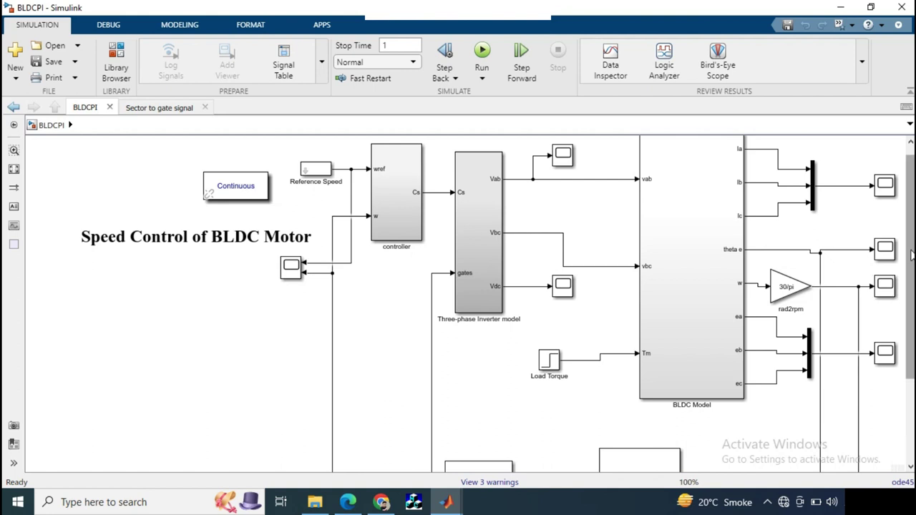
Scroll the diagram and open Subsystem1, the unnamed block producing the sector signal
{"action": "scroll", "coordinate": [911, 280], "scroll_direction": "up", "scroll_amount": 1}
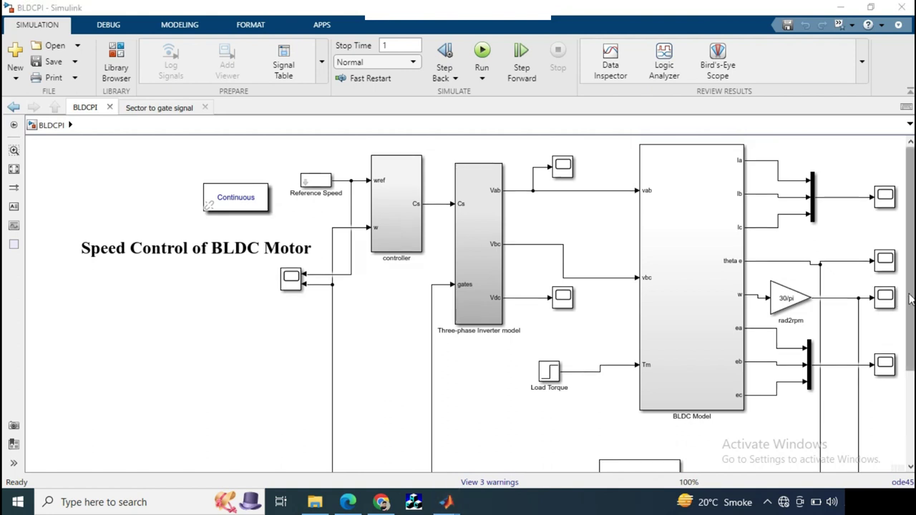
{"action": "left_click_drag", "start_coordinate": [911, 299], "coordinate": [911, 397]}
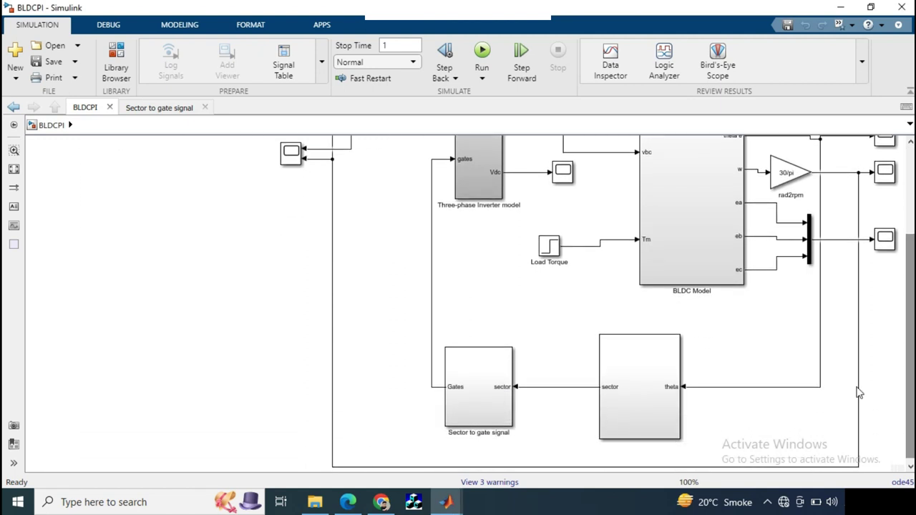
{"action": "double_click", "coordinate": [614, 403]}
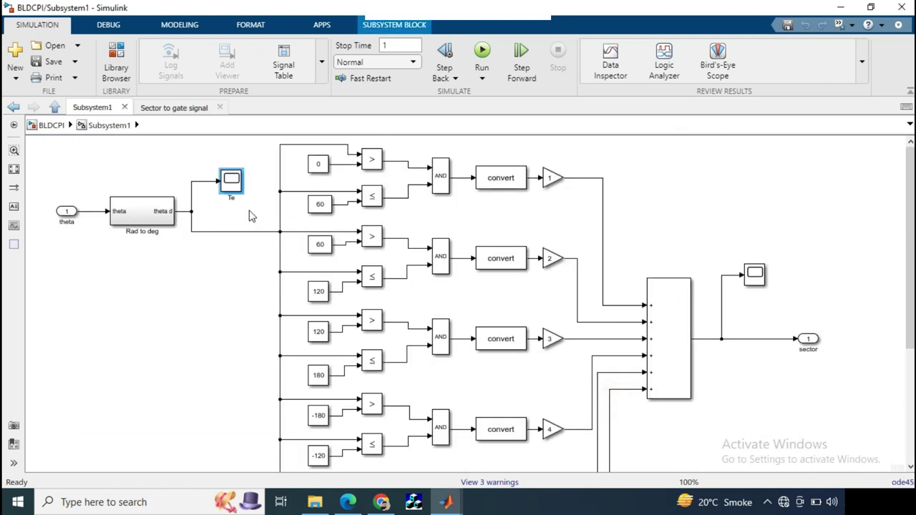
Inspect the Te scope's ±170 rotor-angle sawtooth, zooming into a few cycles around 0.15–0.35 s
{"action": "double_click", "coordinate": [232, 180]}
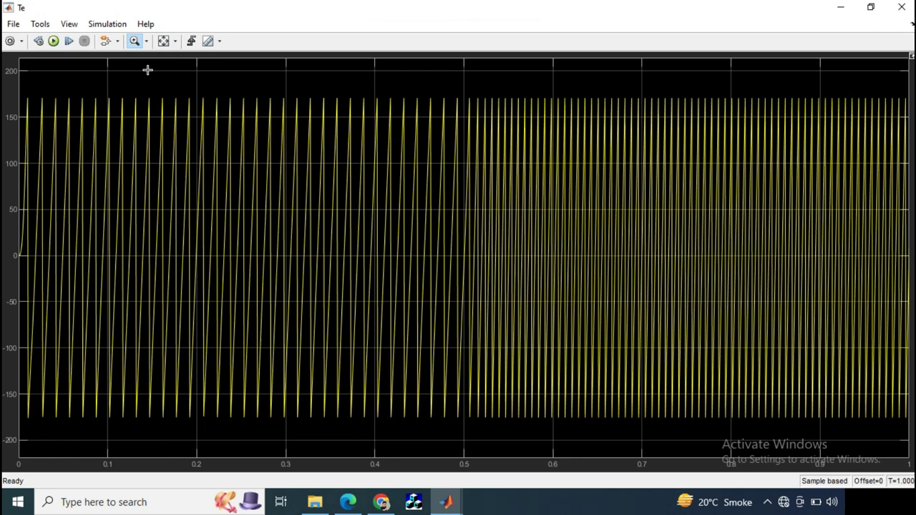
{"action": "left_click_drag", "start_coordinate": [152, 73], "coordinate": [374, 476]}
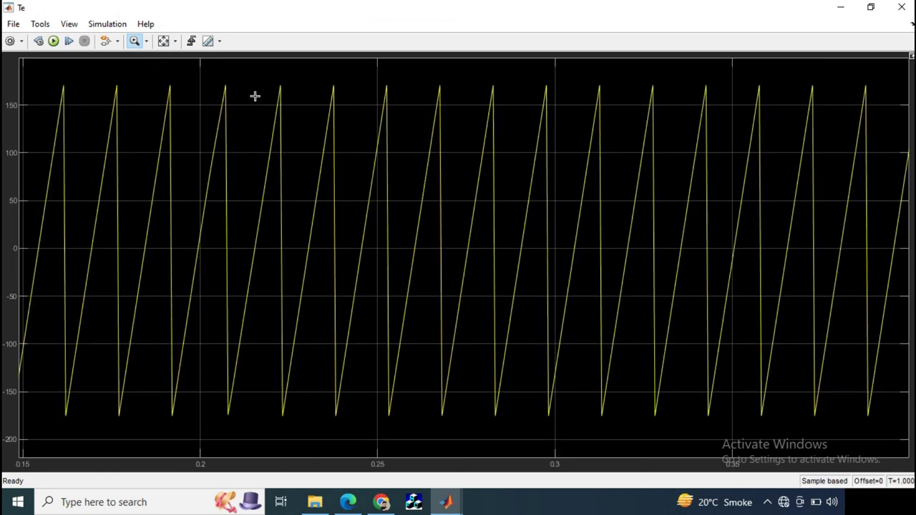
{"action": "left_click_drag", "start_coordinate": [221, 57], "coordinate": [560, 334]}
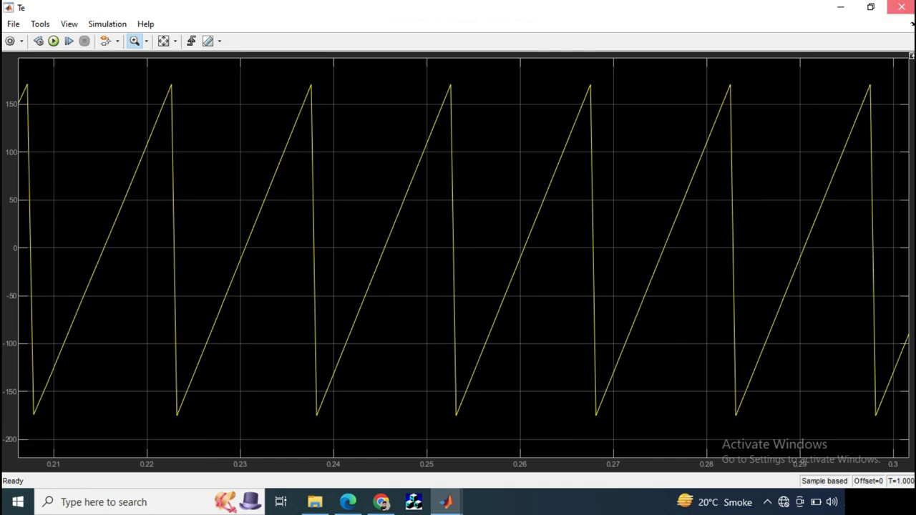
{"action": "left_click", "coordinate": [901, 7]}
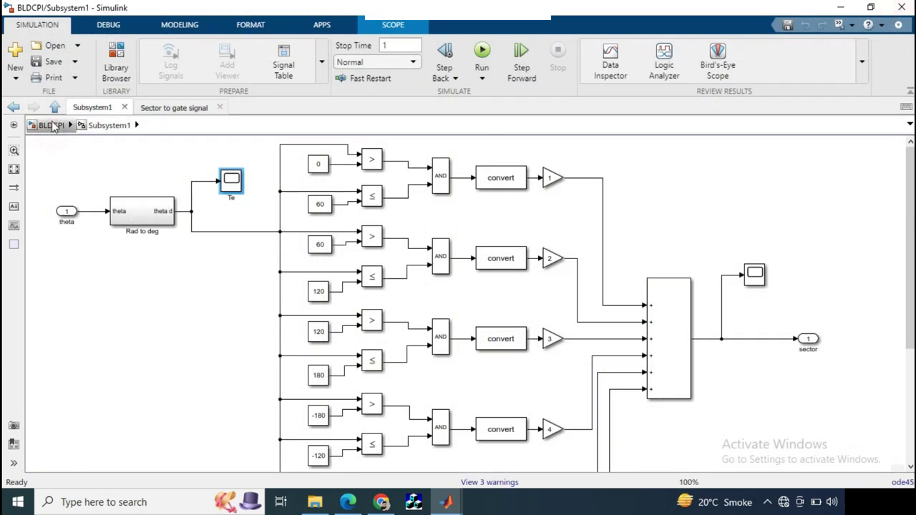
Go back up to the BLDCPI diagram and scroll to the controller, inverter and BLDC Model
{"action": "left_click", "coordinate": [50, 126]}
{"action": "left_click", "coordinate": [712, 341]}
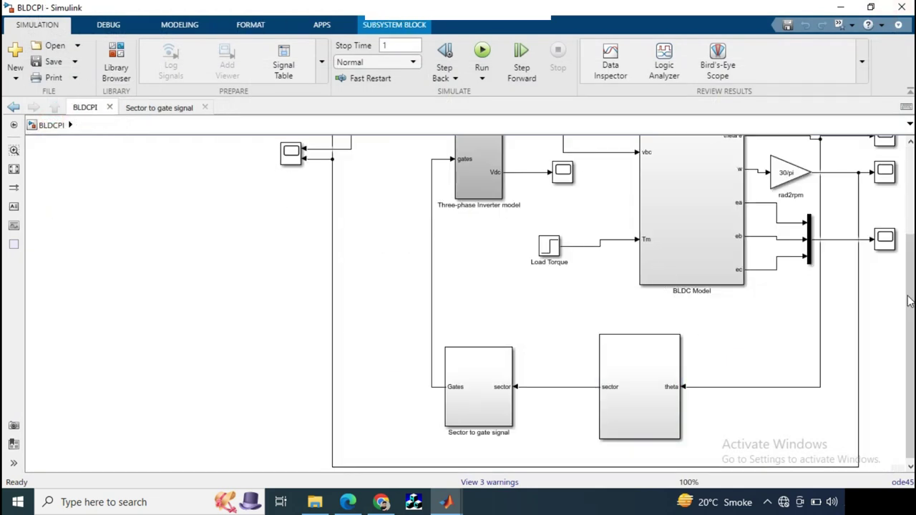
{"action": "left_click_drag", "start_coordinate": [908, 303], "coordinate": [908, 220]}
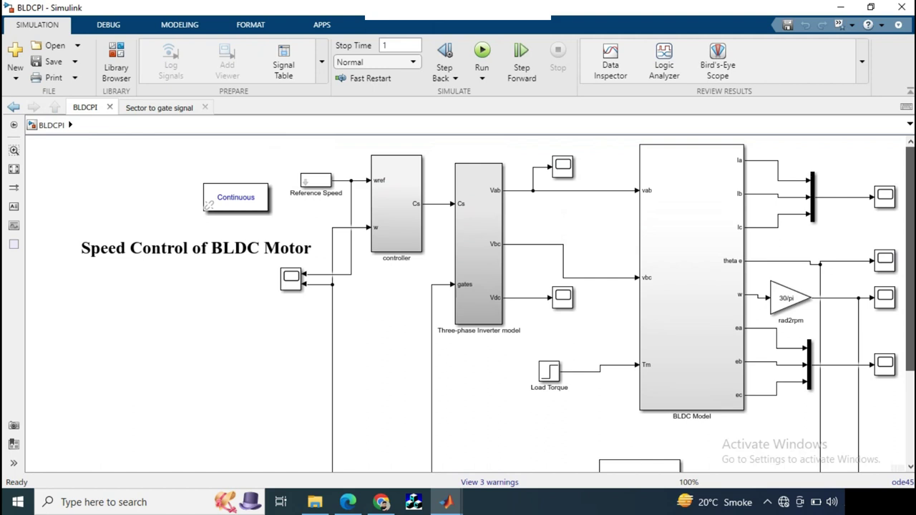